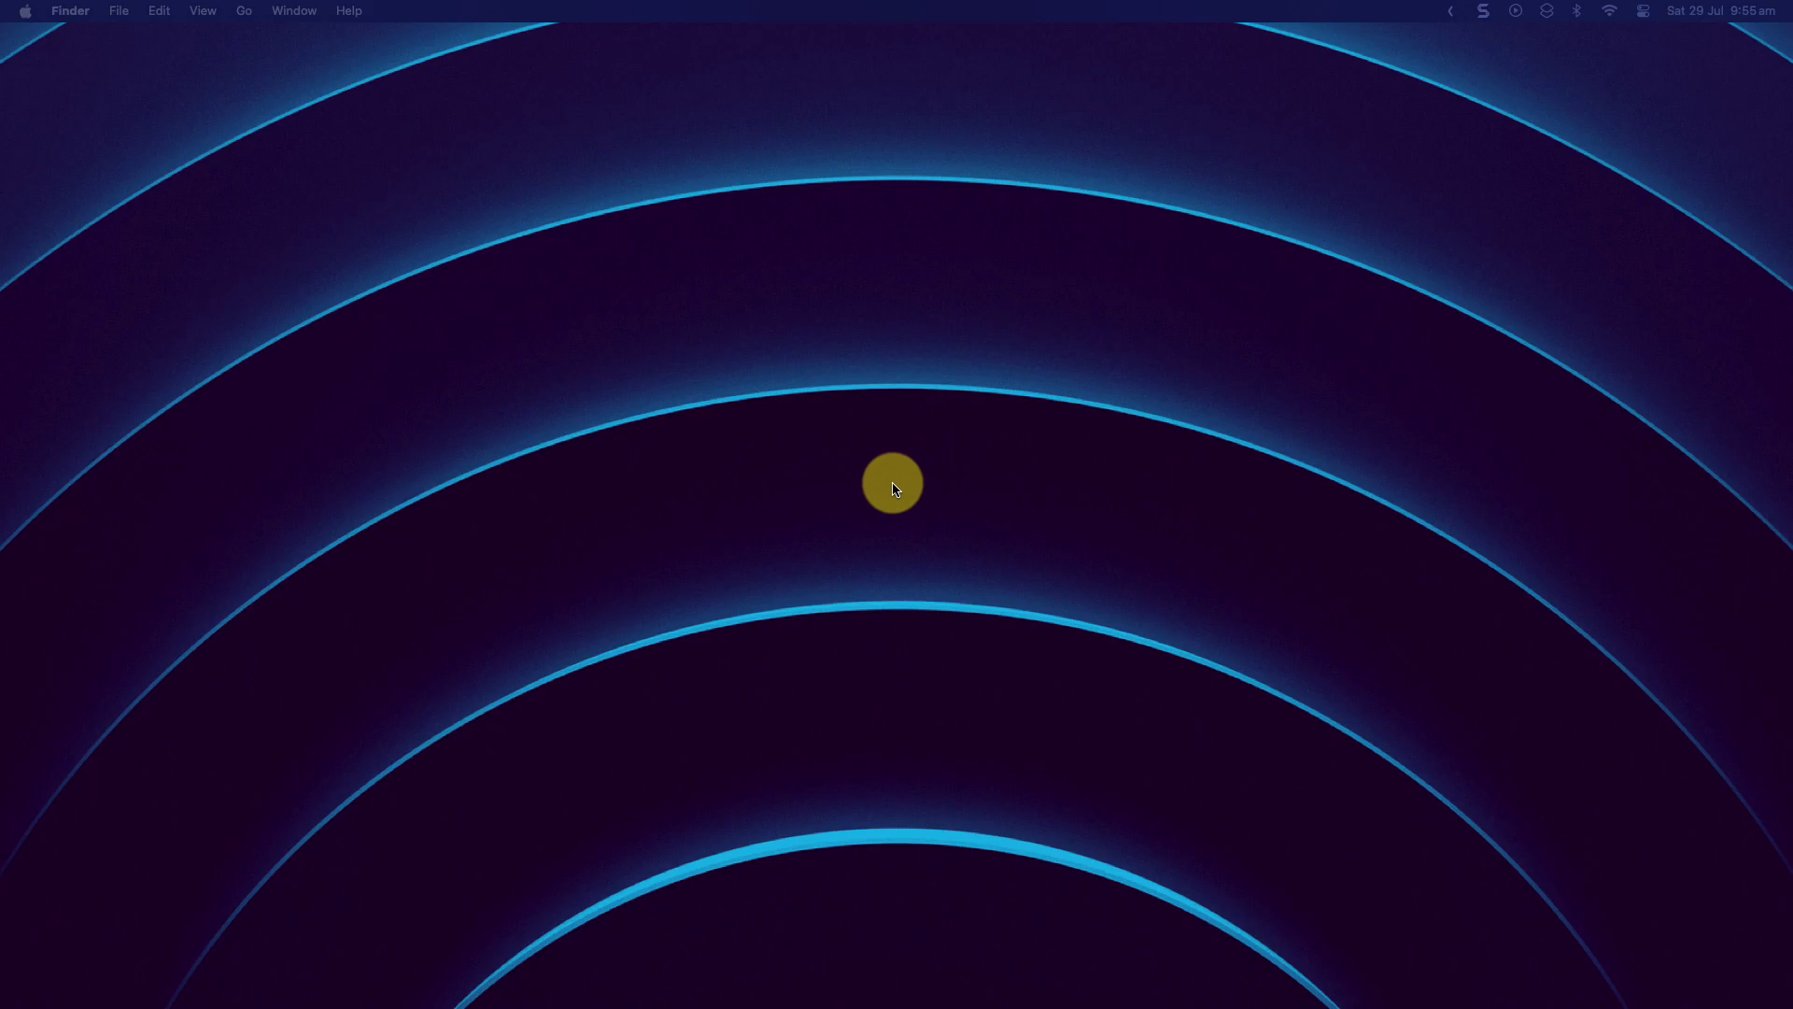
# Step: Switch to the space holding the Arc window with the Forms survey
pyautogui.hotkey('ctrl', 'Right')
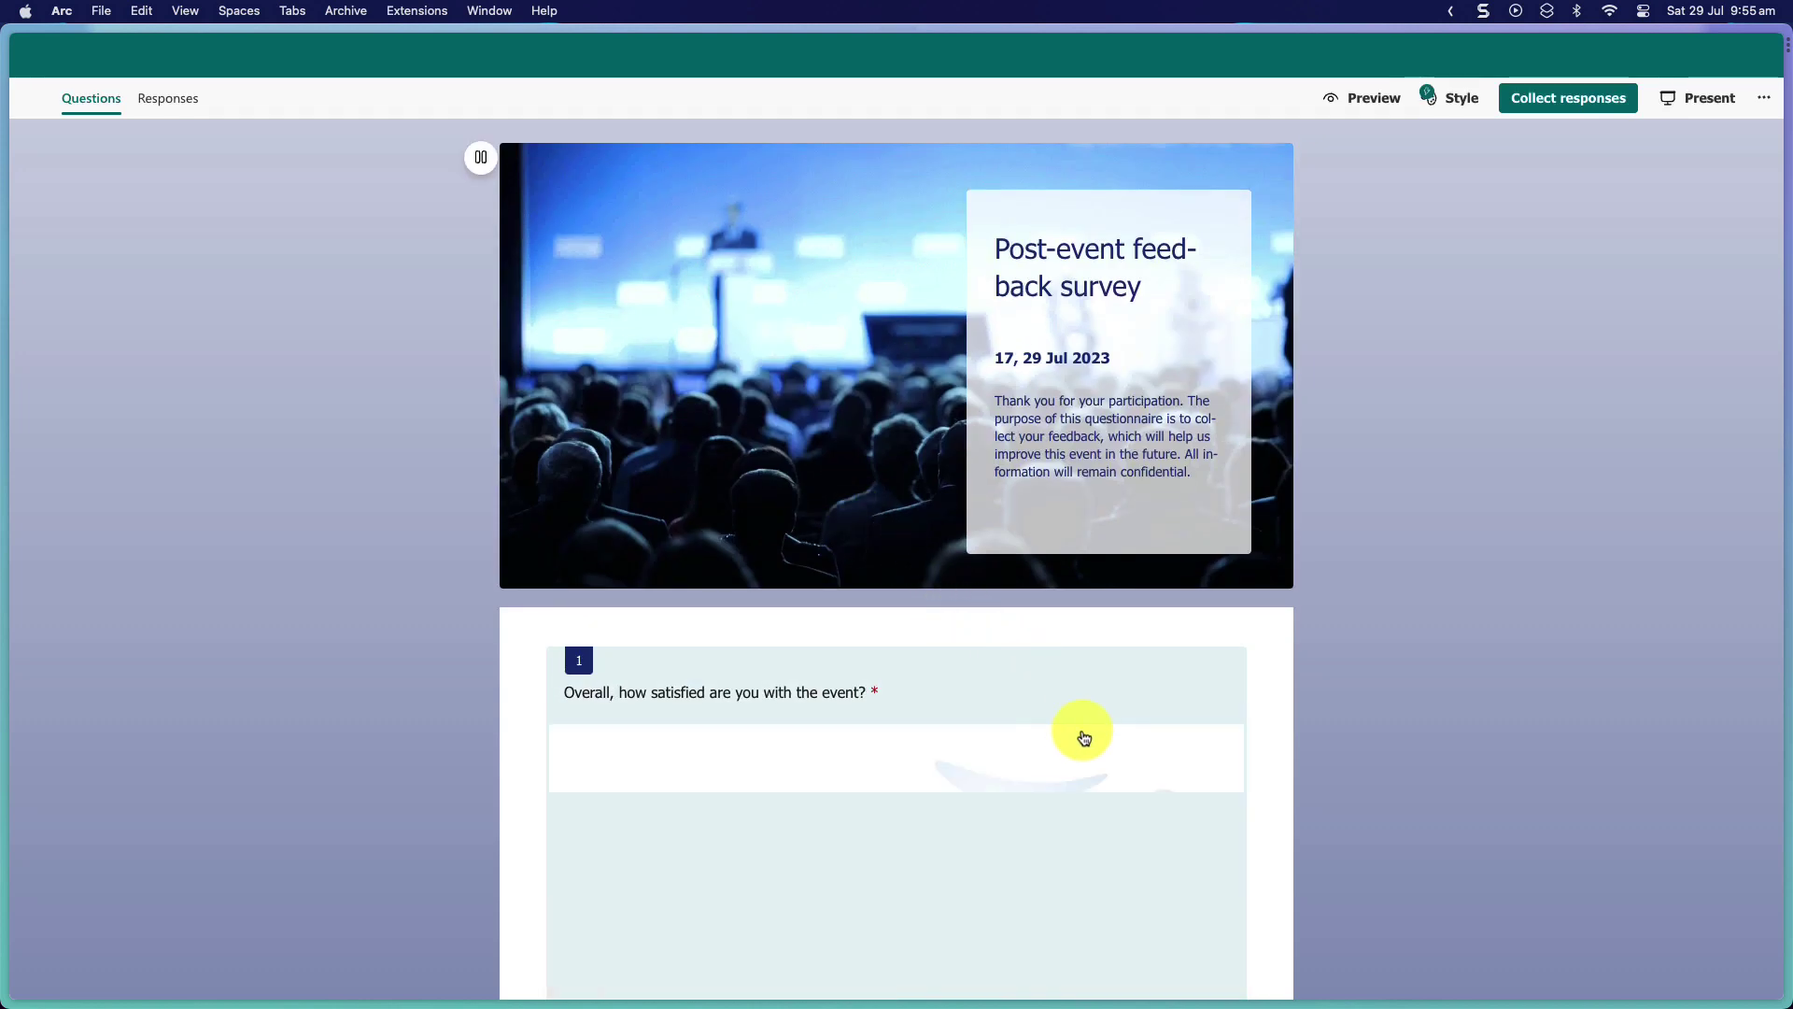
pyautogui.scroll(-5, 1100, 752)
pyautogui.scroll(-2, 1099, 753)
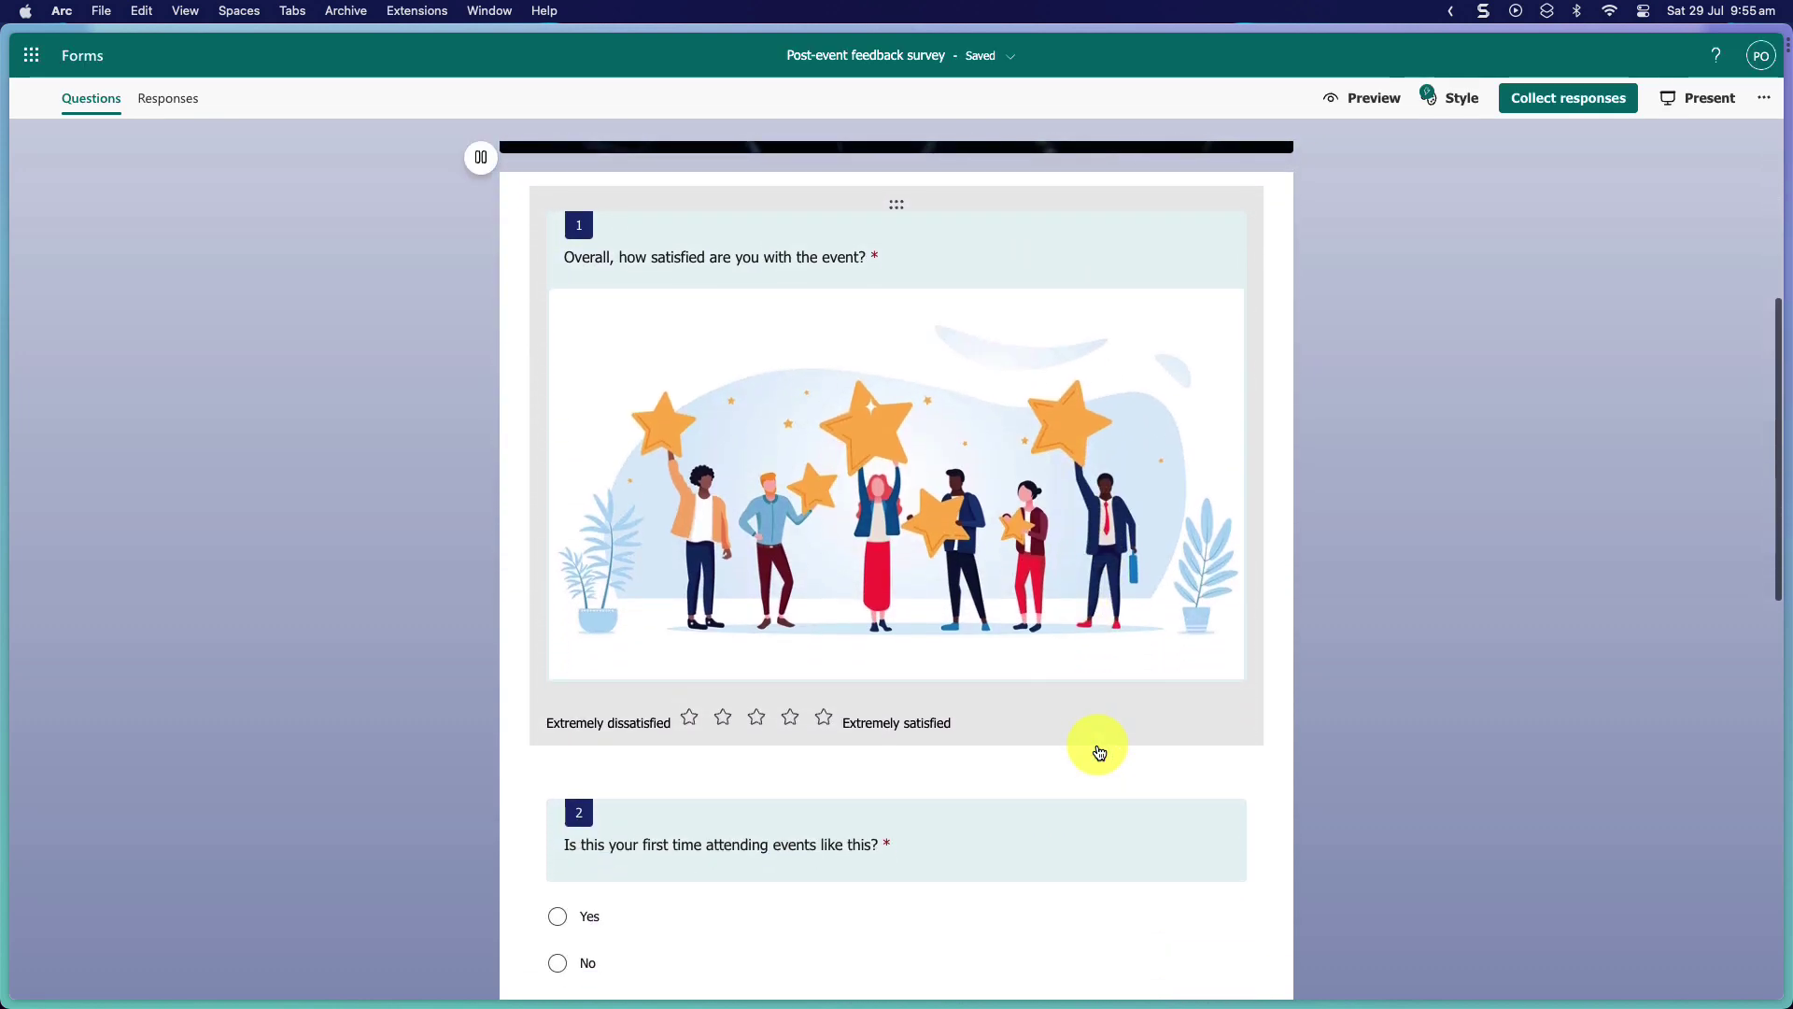
pyautogui.scroll(-5, 1100, 753)
pyautogui.scroll(-5, 1094, 560)
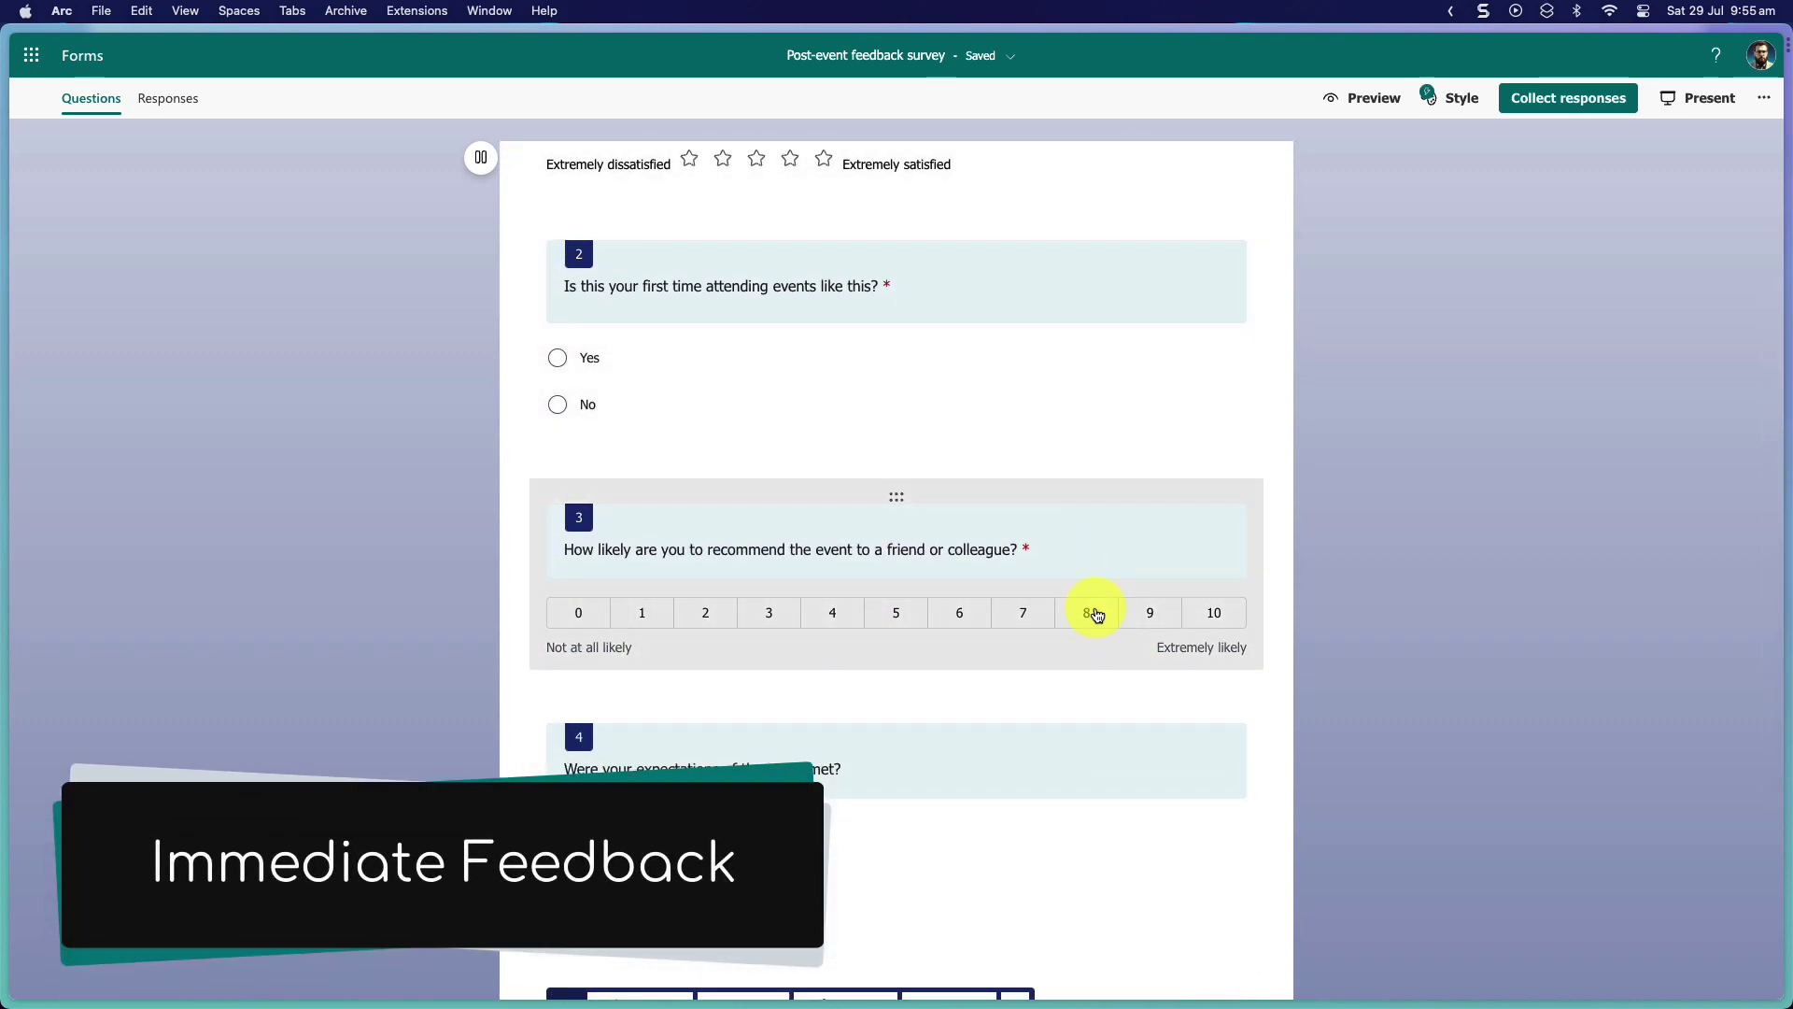
pyautogui.scroll(-3, 1098, 659)
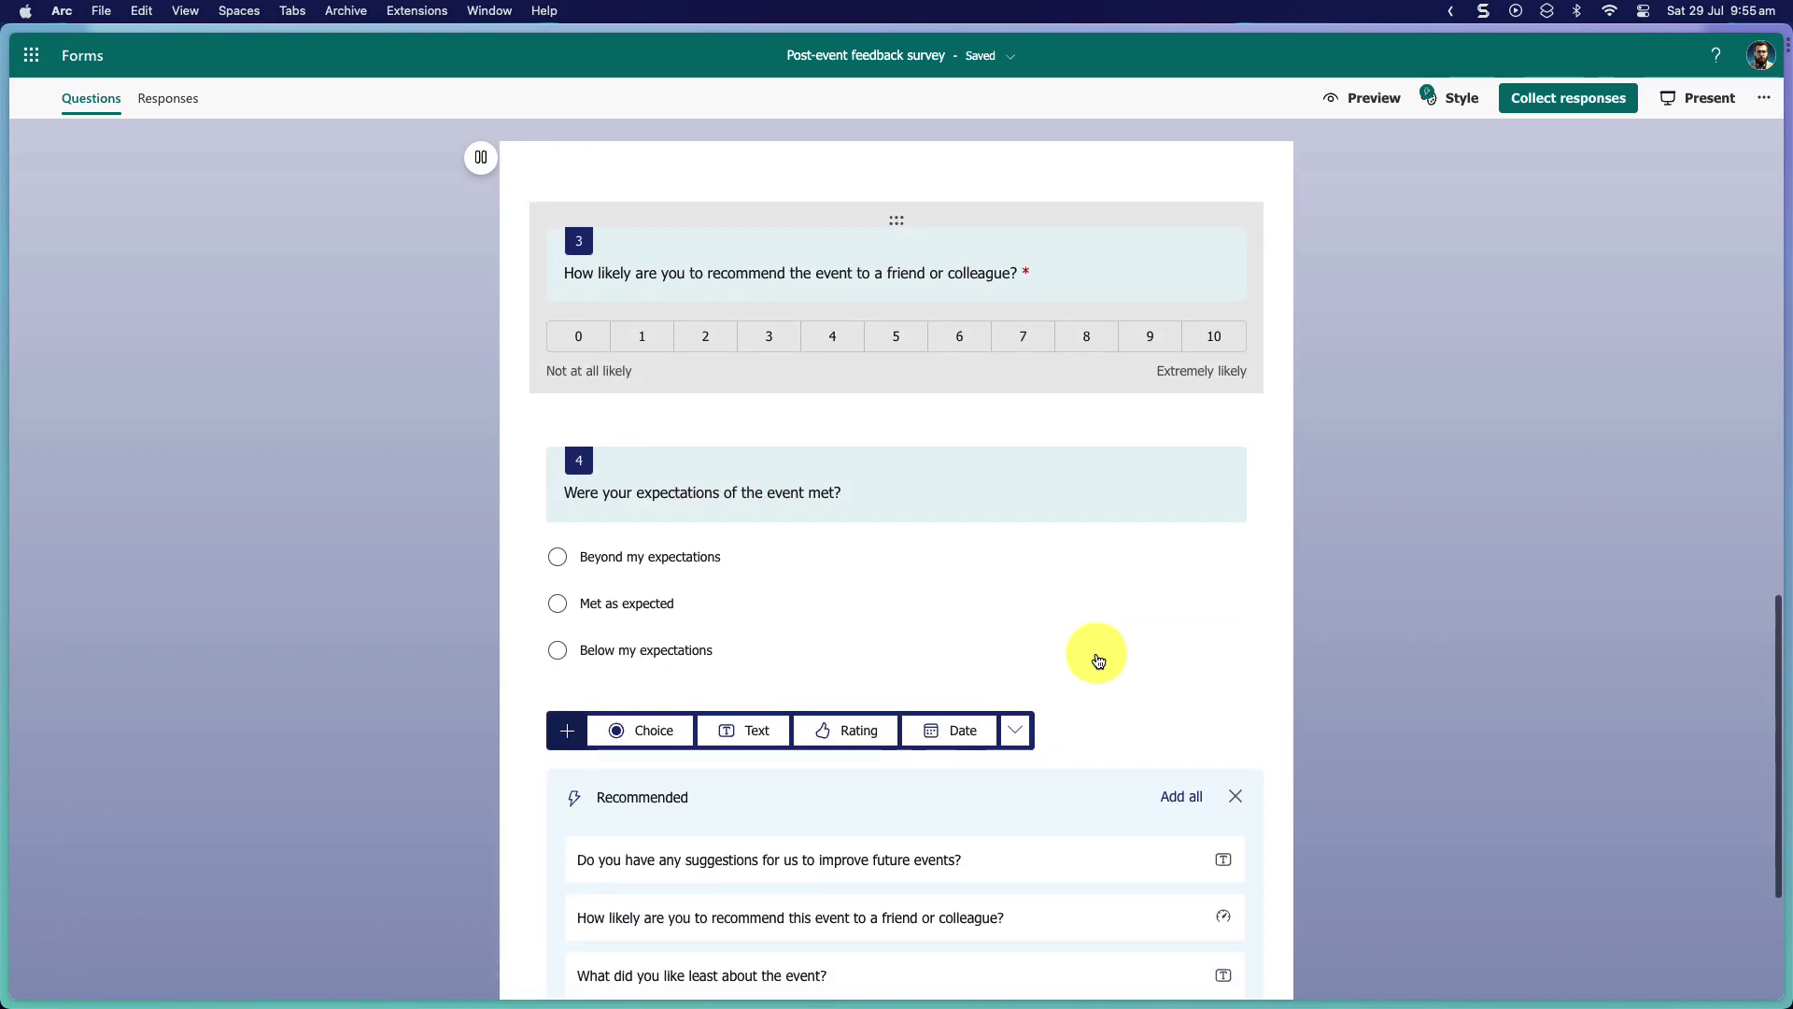
pyautogui.scroll(-2, 1099, 659)
pyautogui.scroll(-2, 1099, 658)
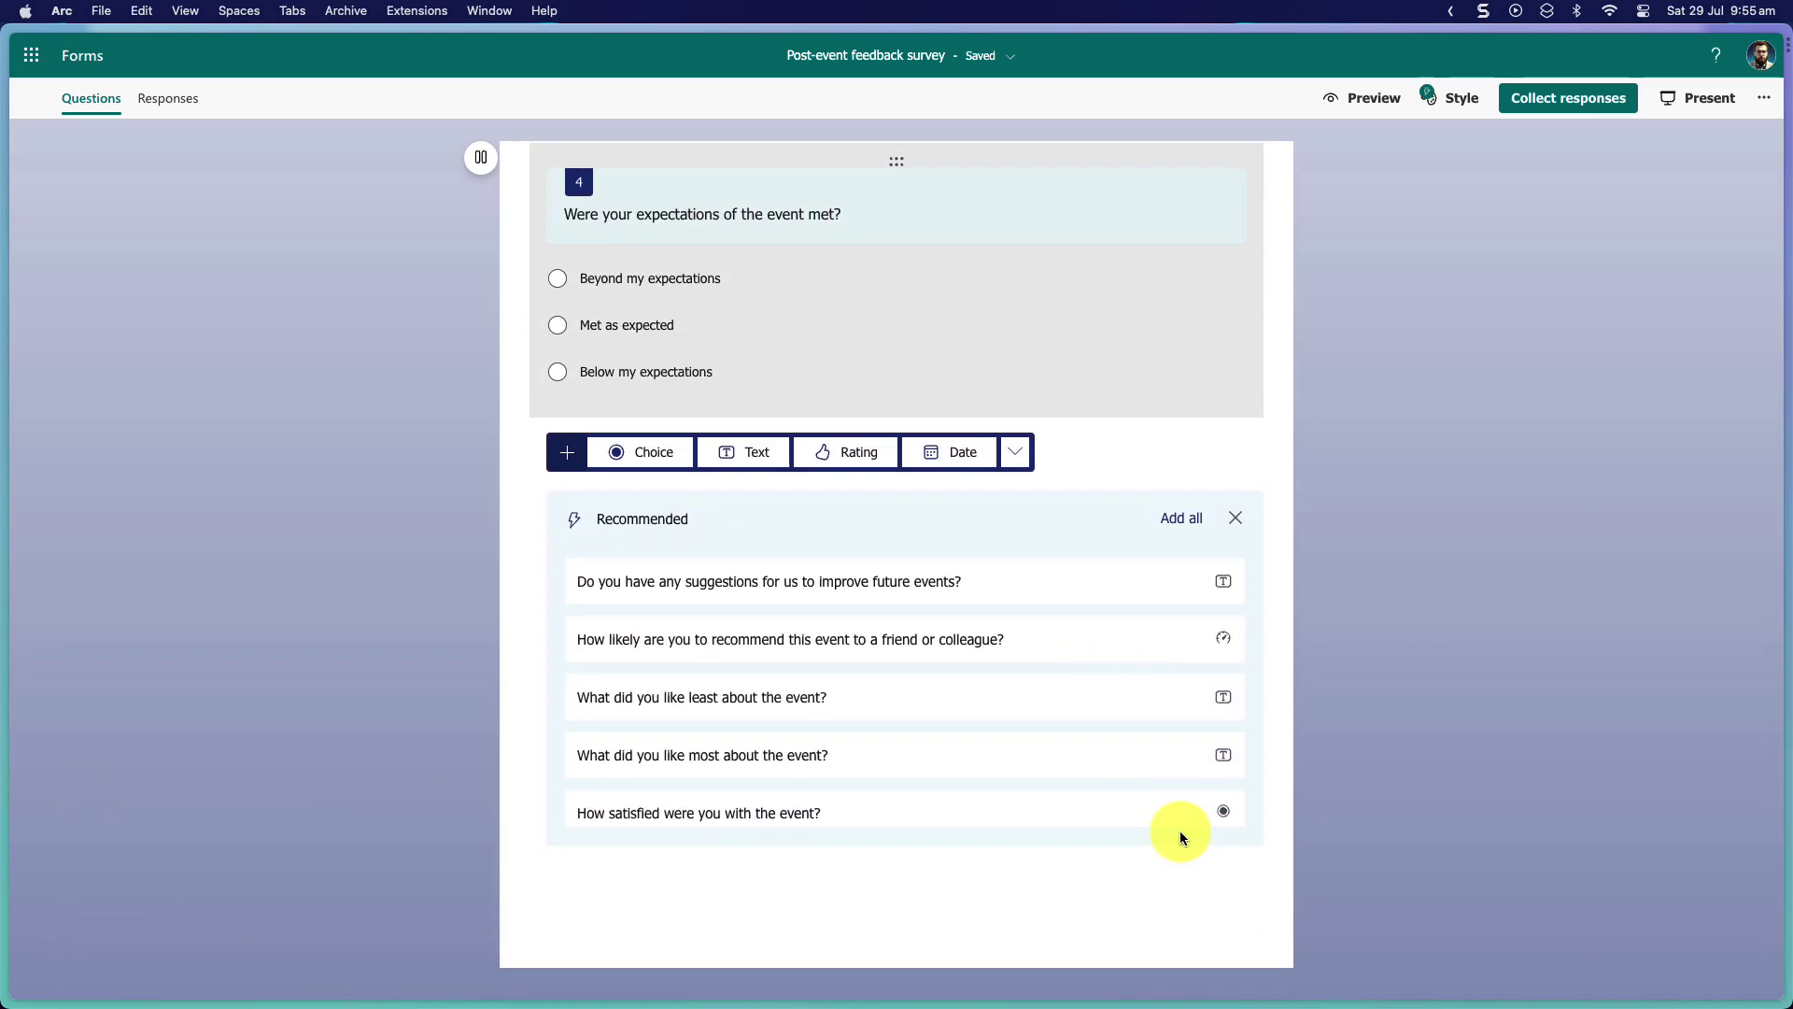
pyautogui.scroll(5, 1292, 394)
pyautogui.scroll(5, 1292, 394)
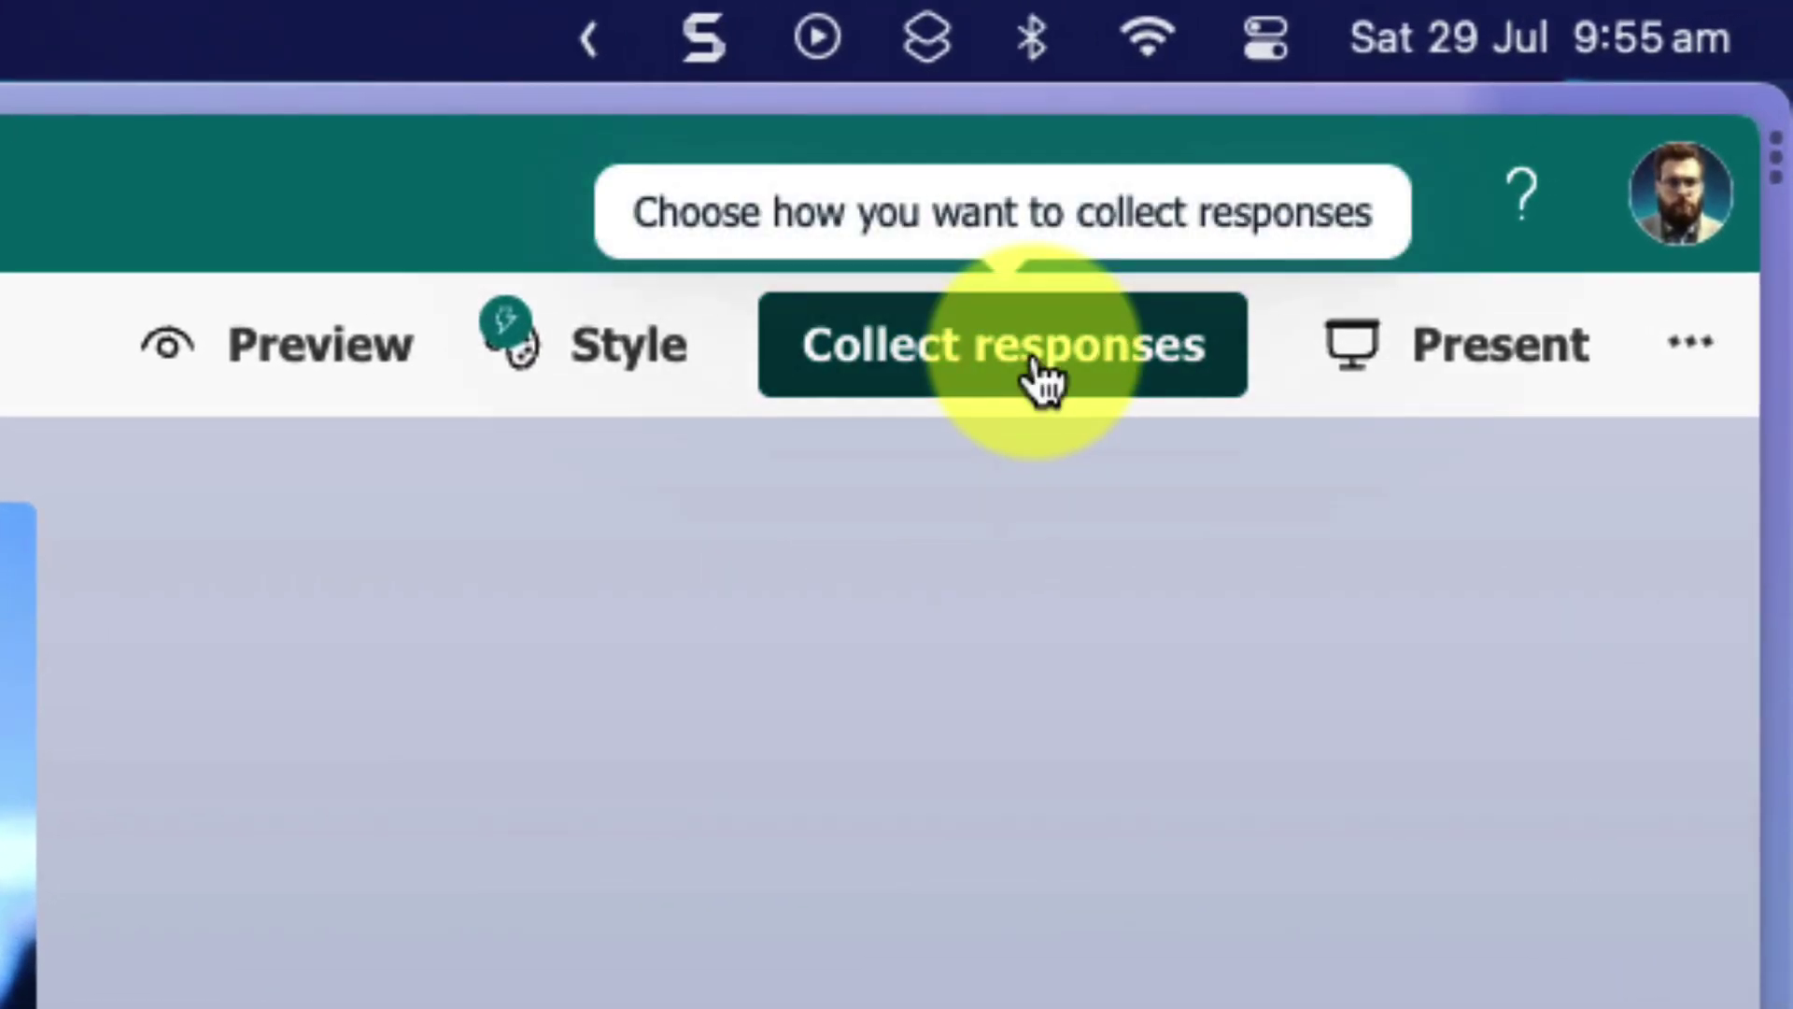
pyautogui.click(1044, 376)
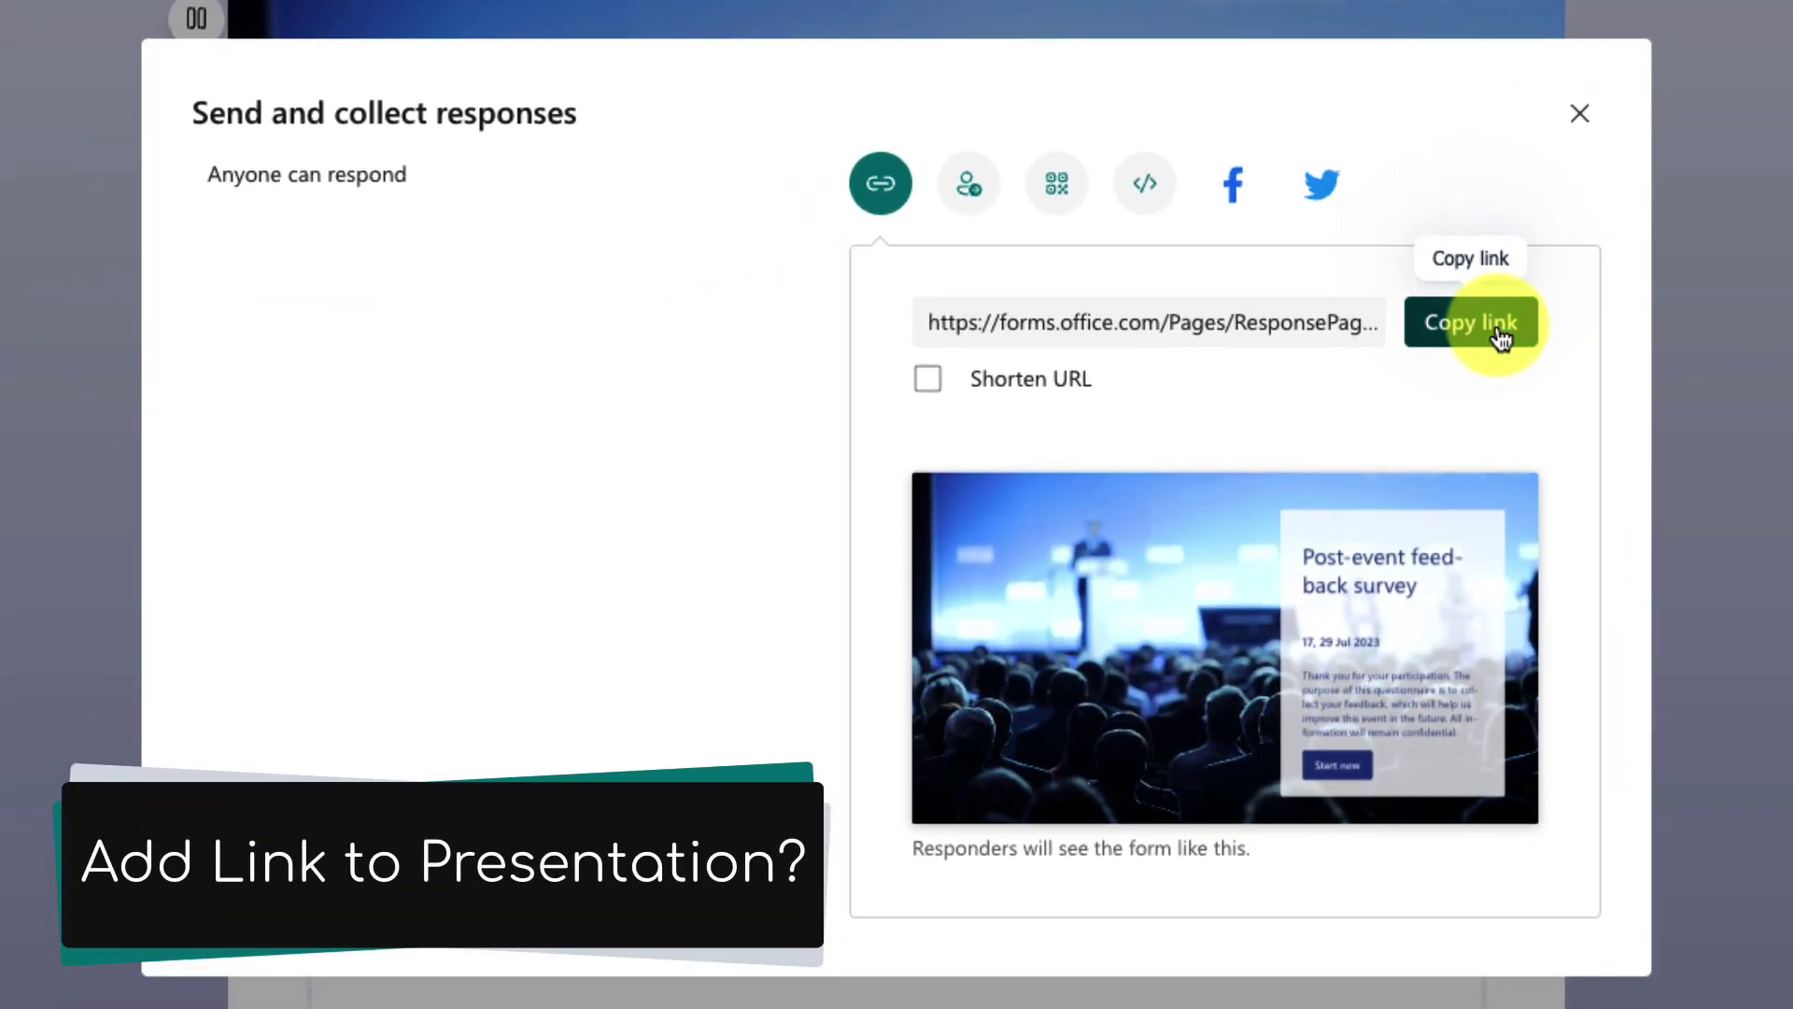
pyautogui.click(926, 378)
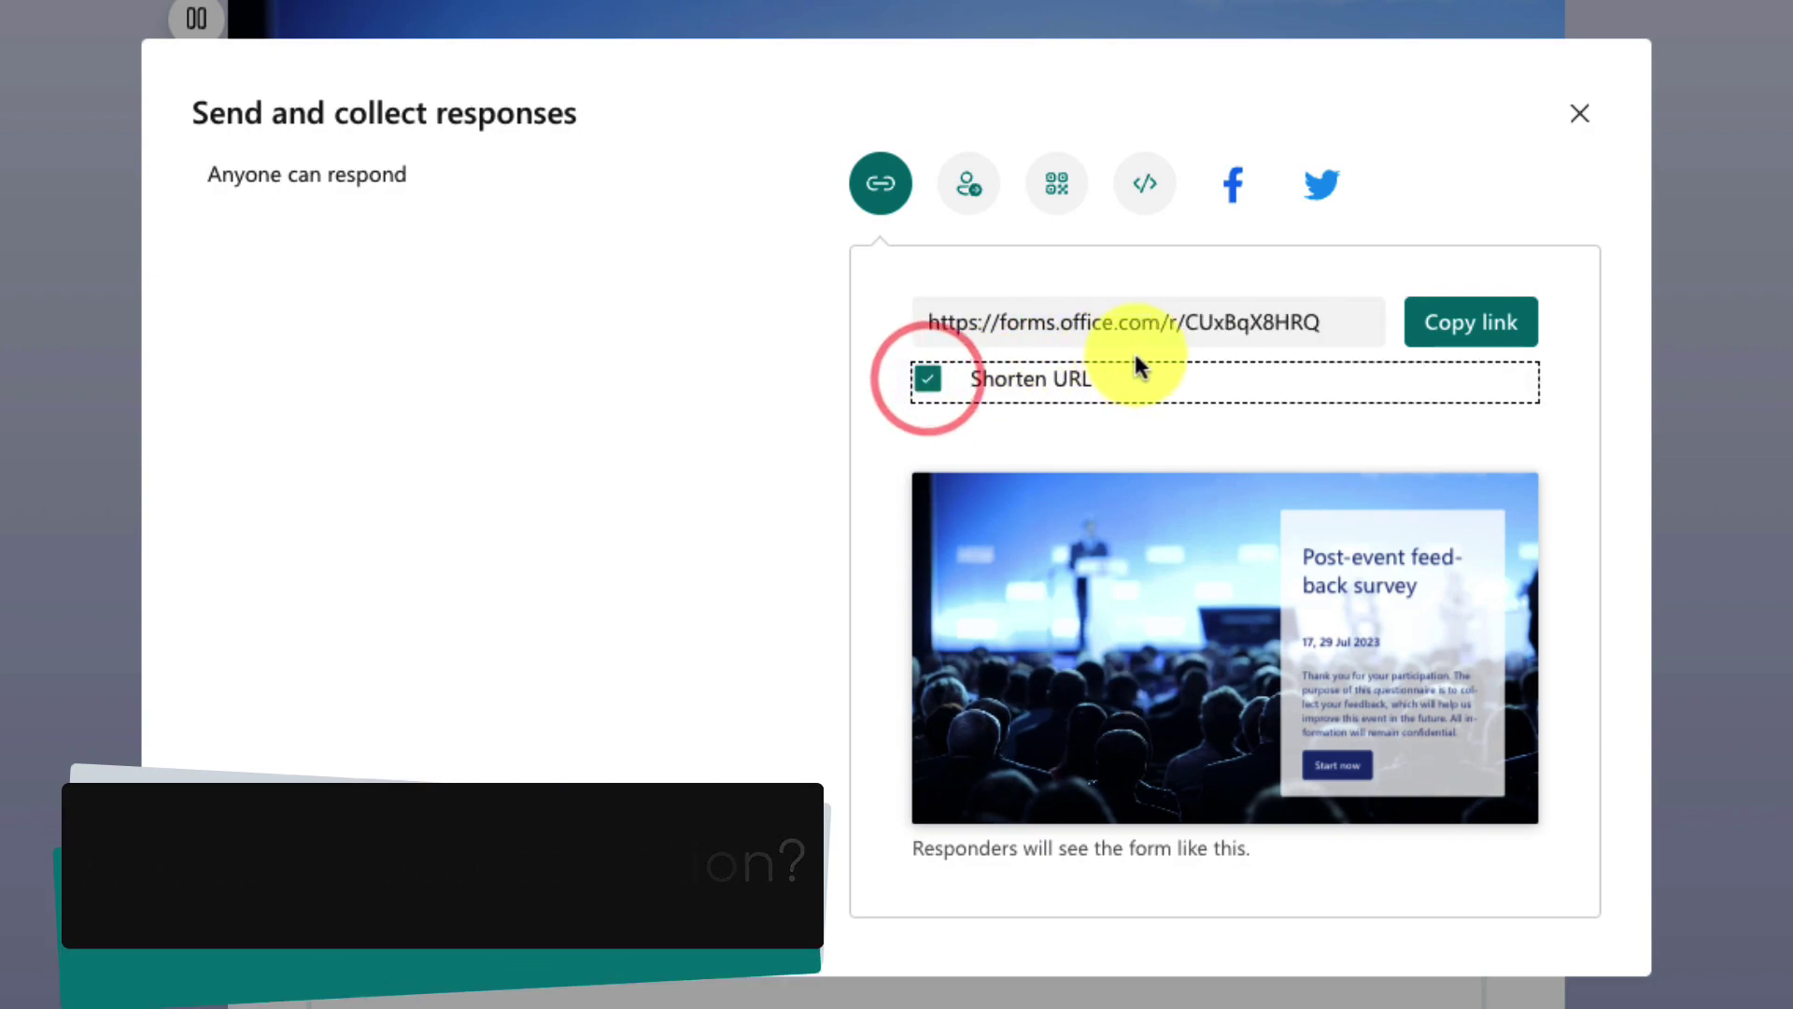
pyautogui.click(1217, 348)
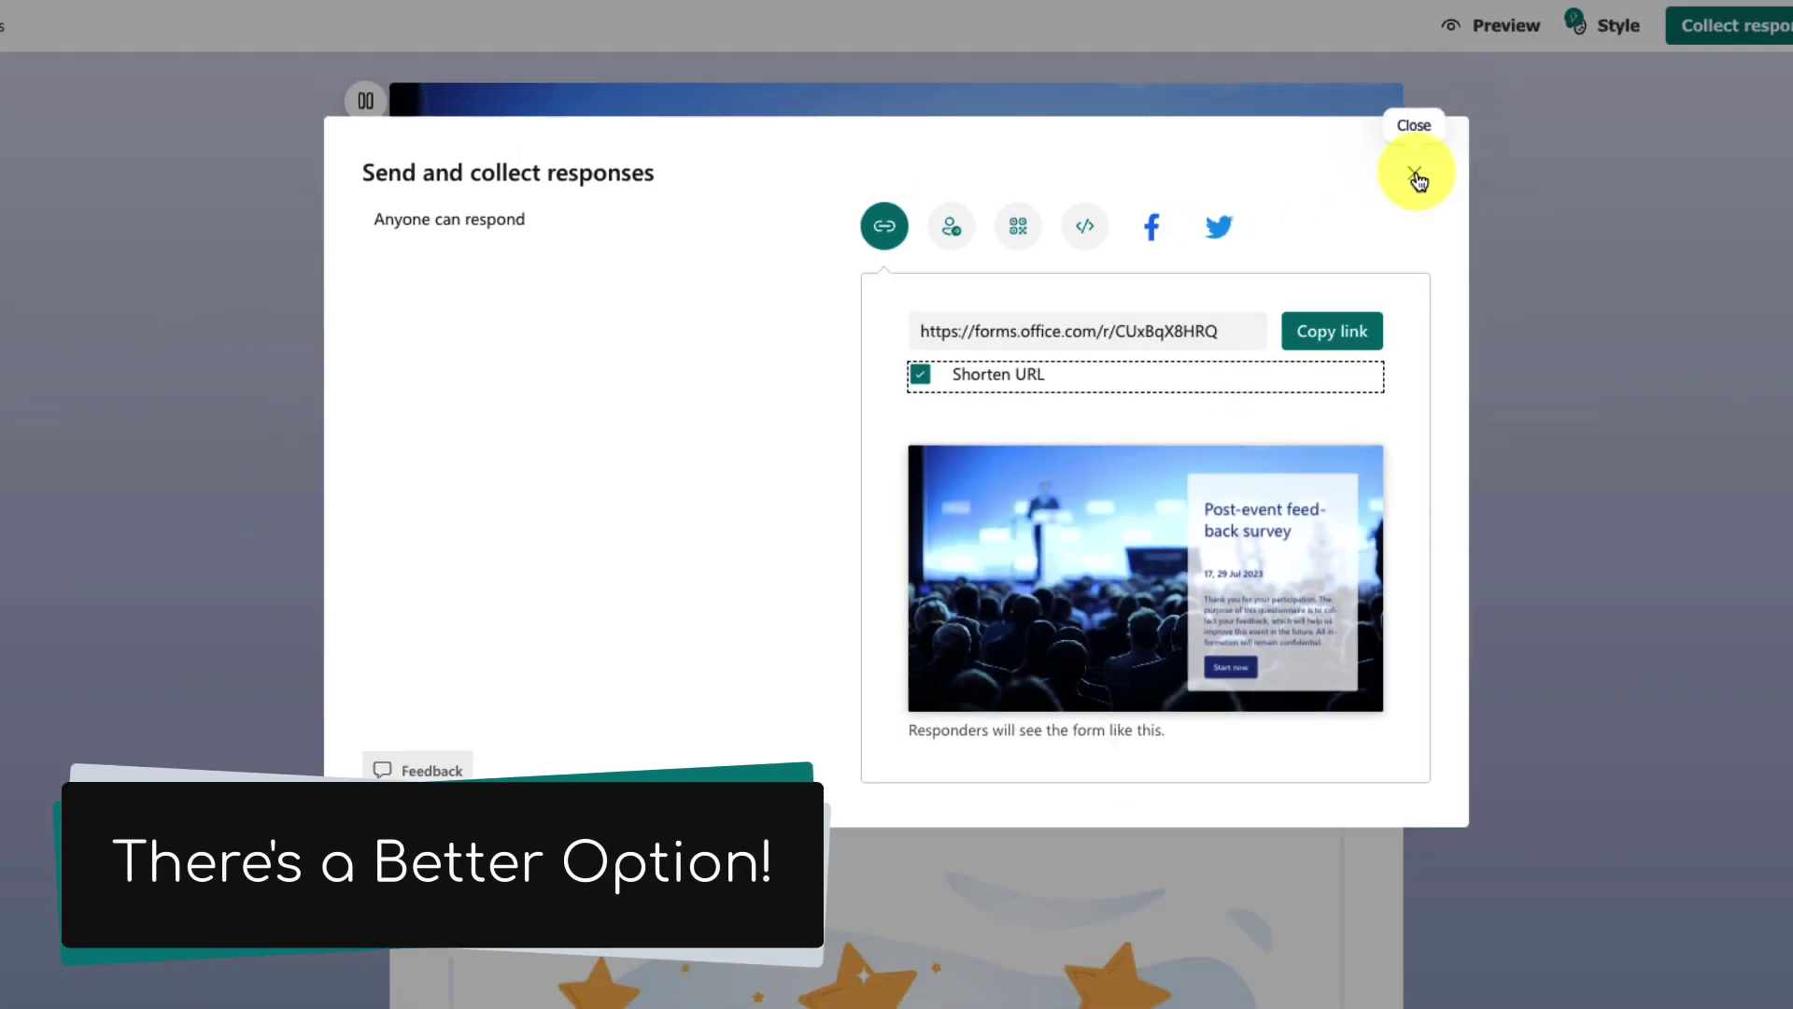
pyautogui.click(1578, 112)
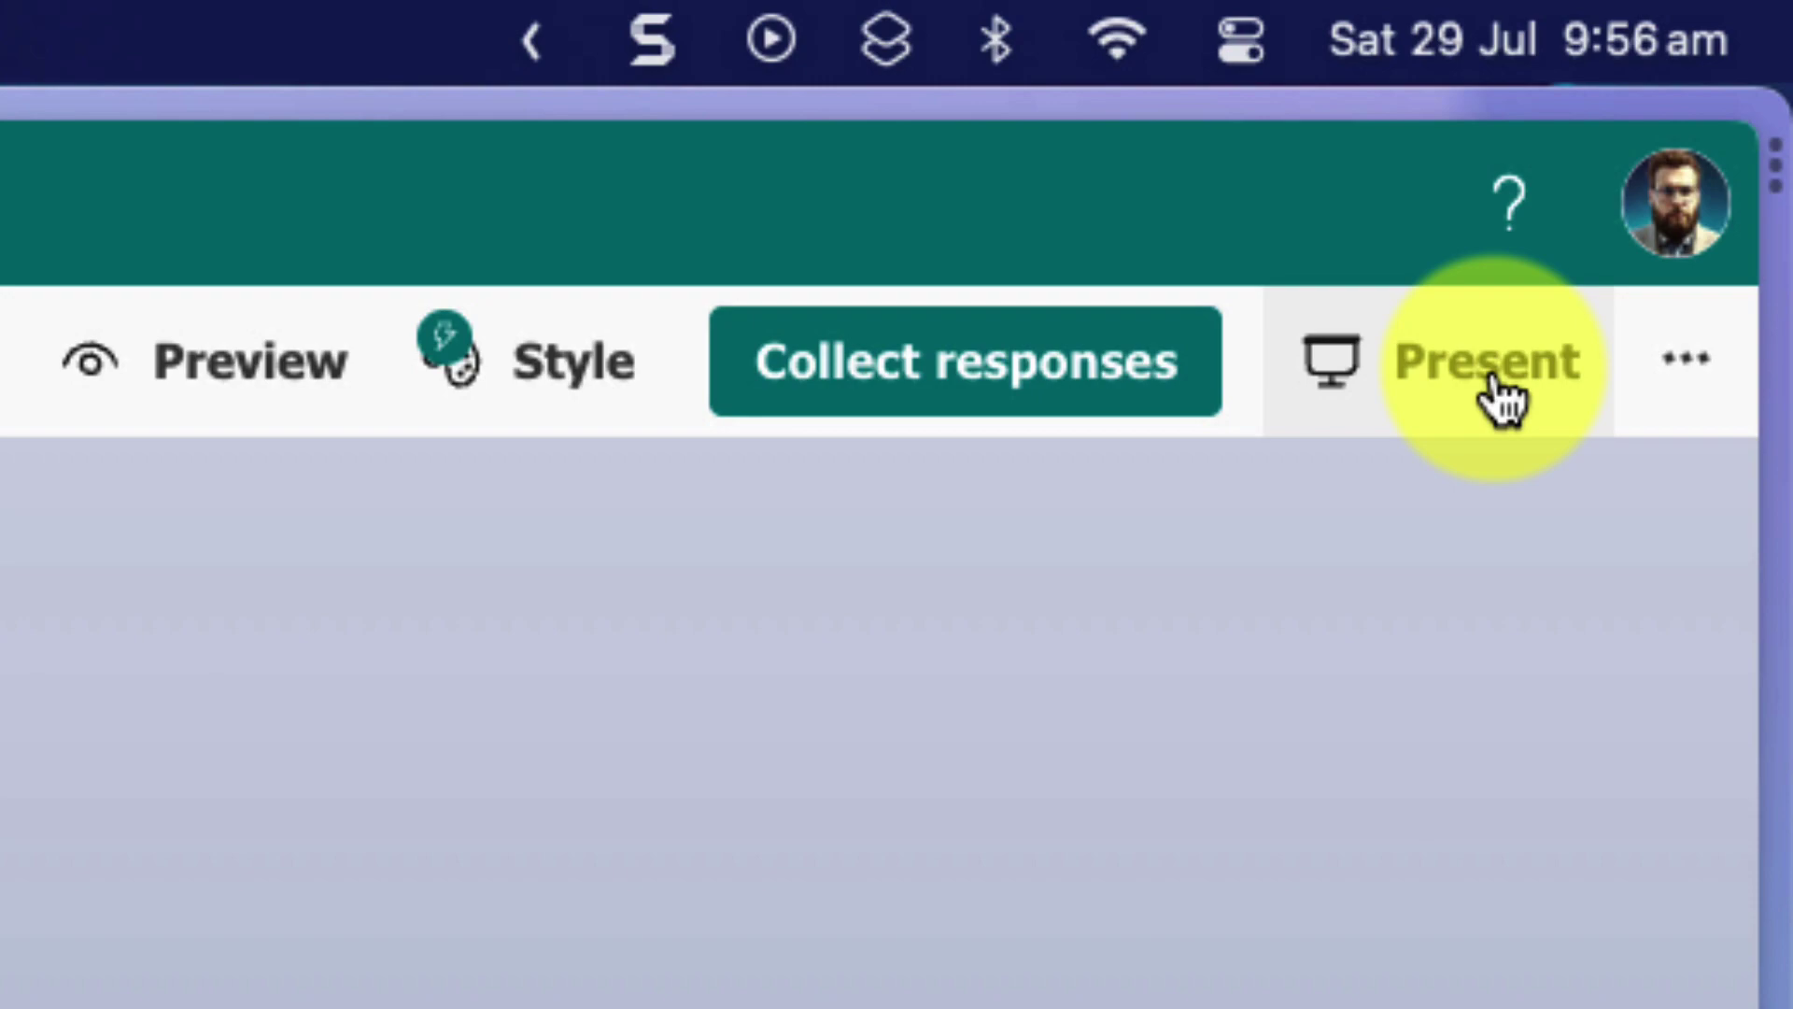
# Step: Present the feedback survey live, showing question 1's star-rating results and a QR code
pyautogui.click(1500, 399)
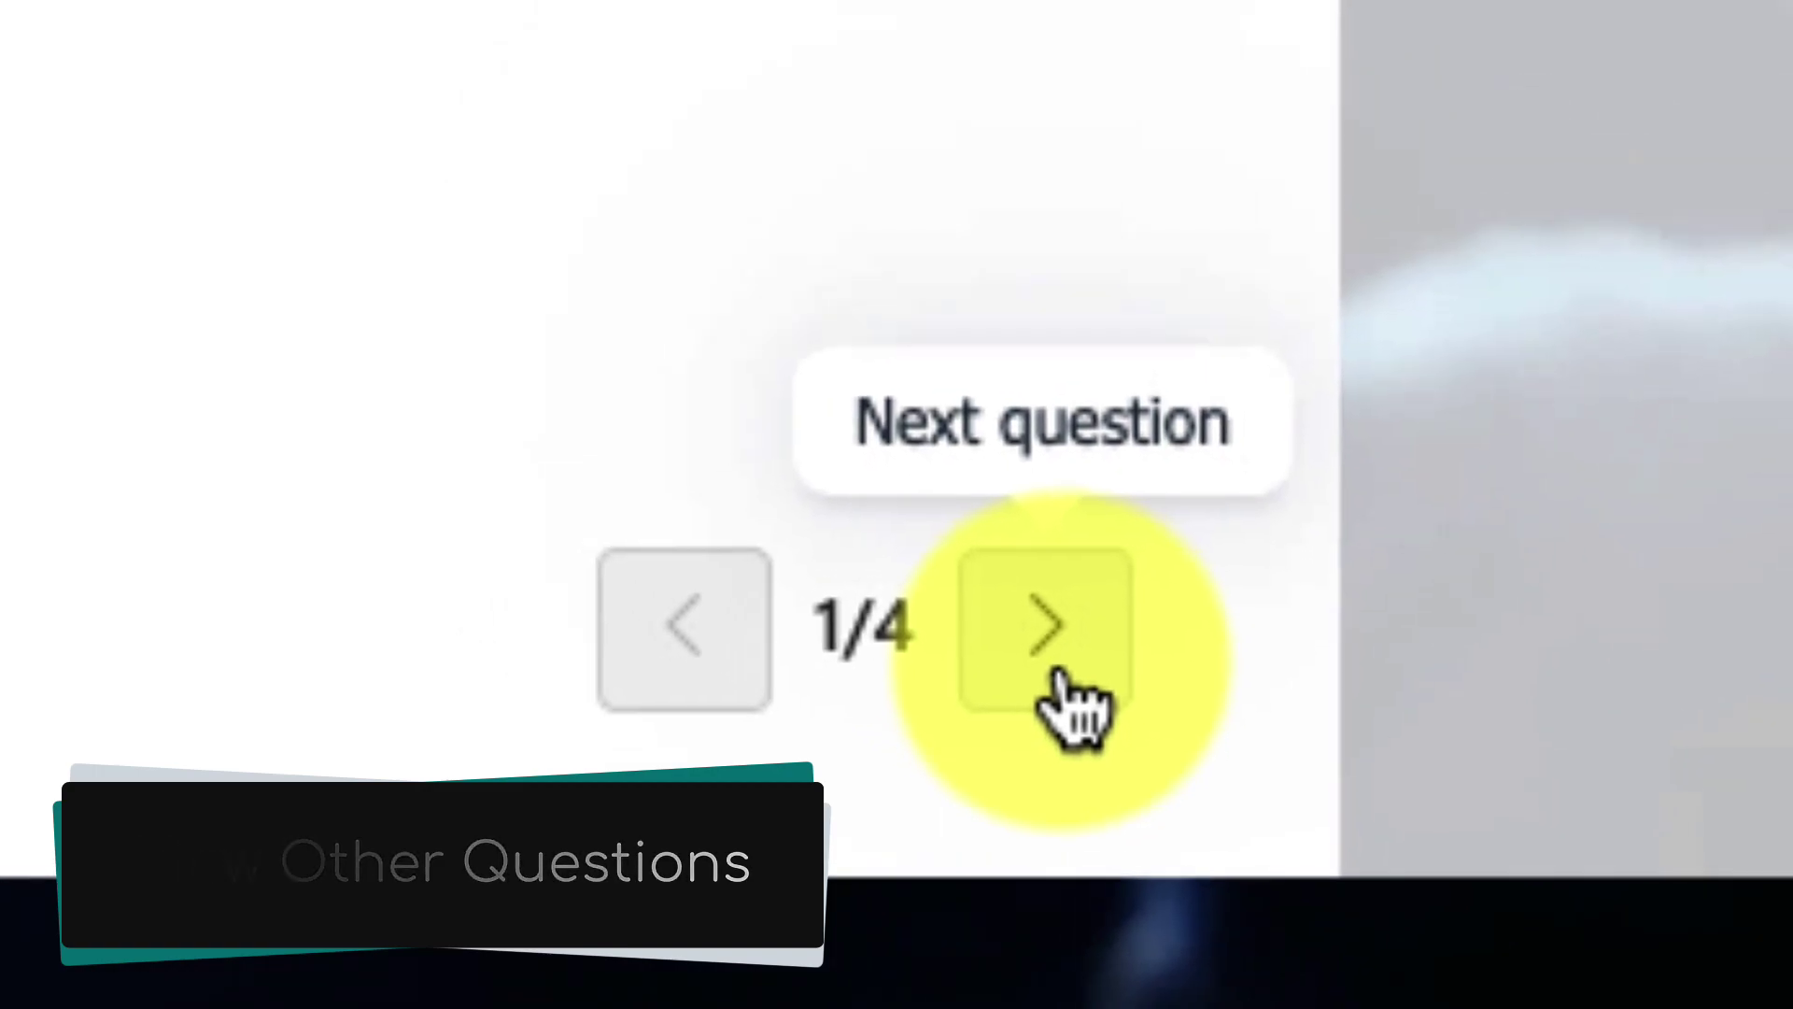
# Step: Step through live results for questions 2 to 4, then back to question 1
pyautogui.click(1048, 629)
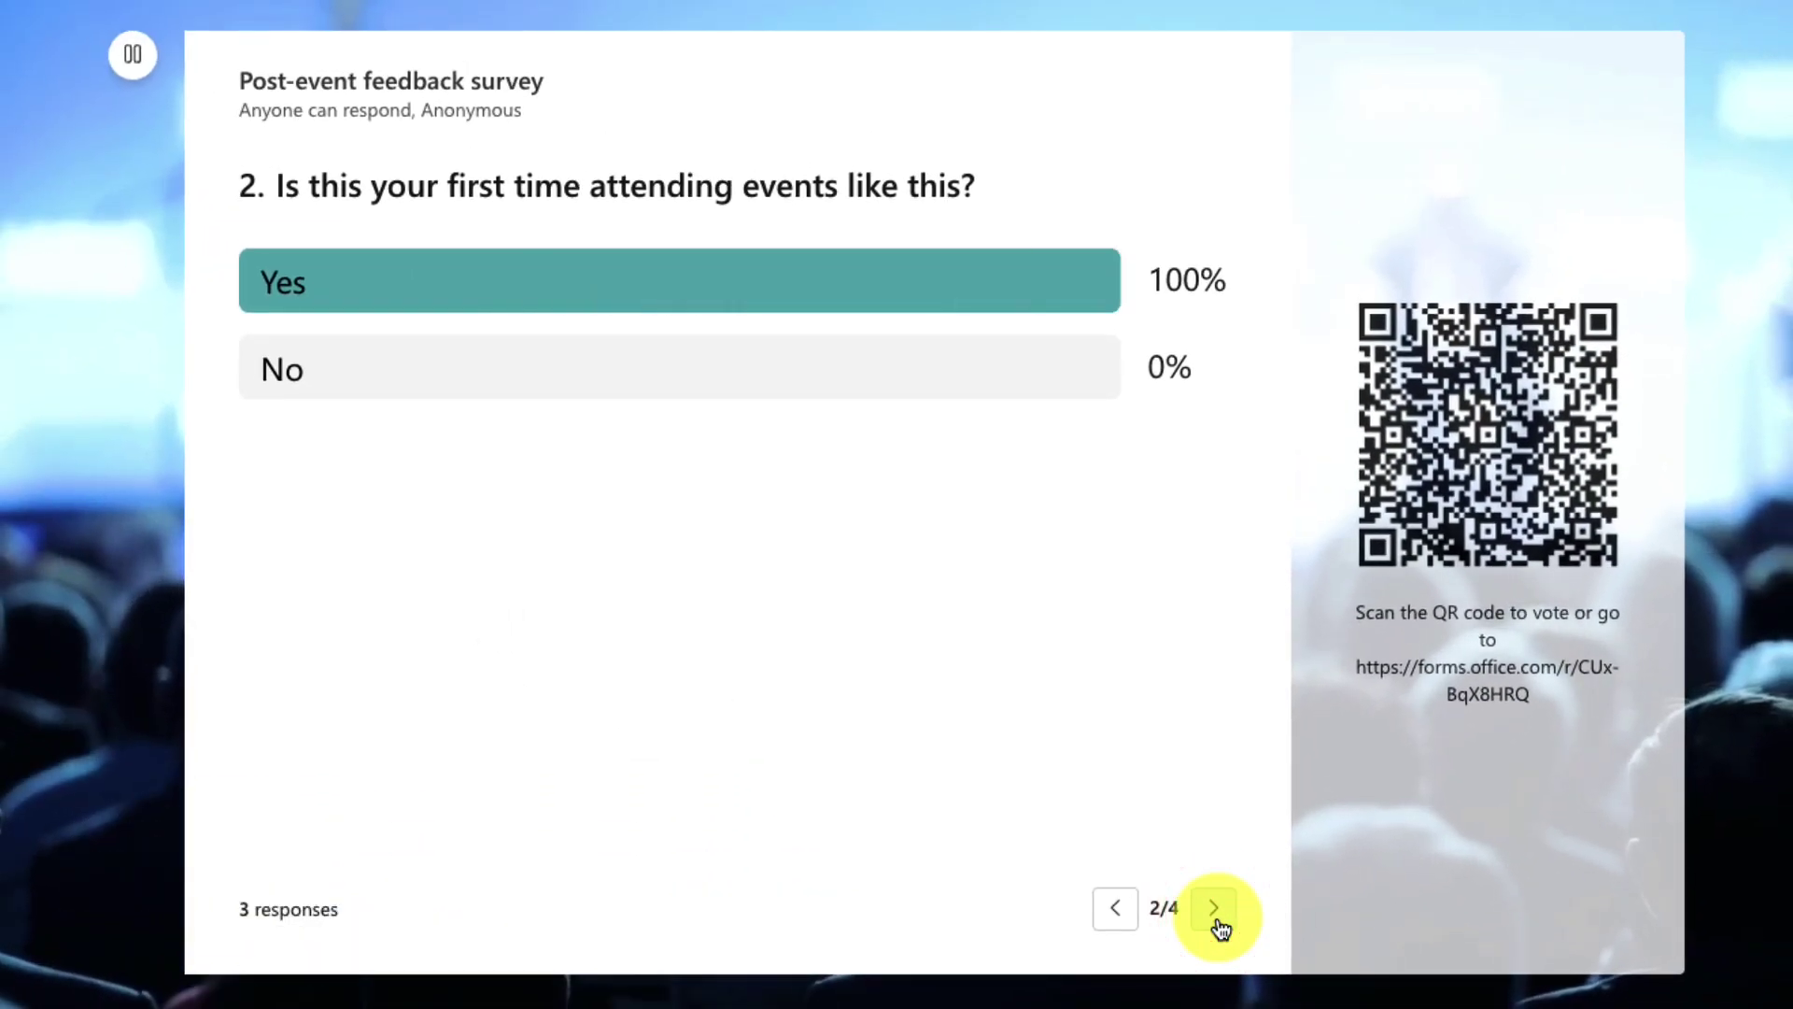
pyautogui.click(1216, 911)
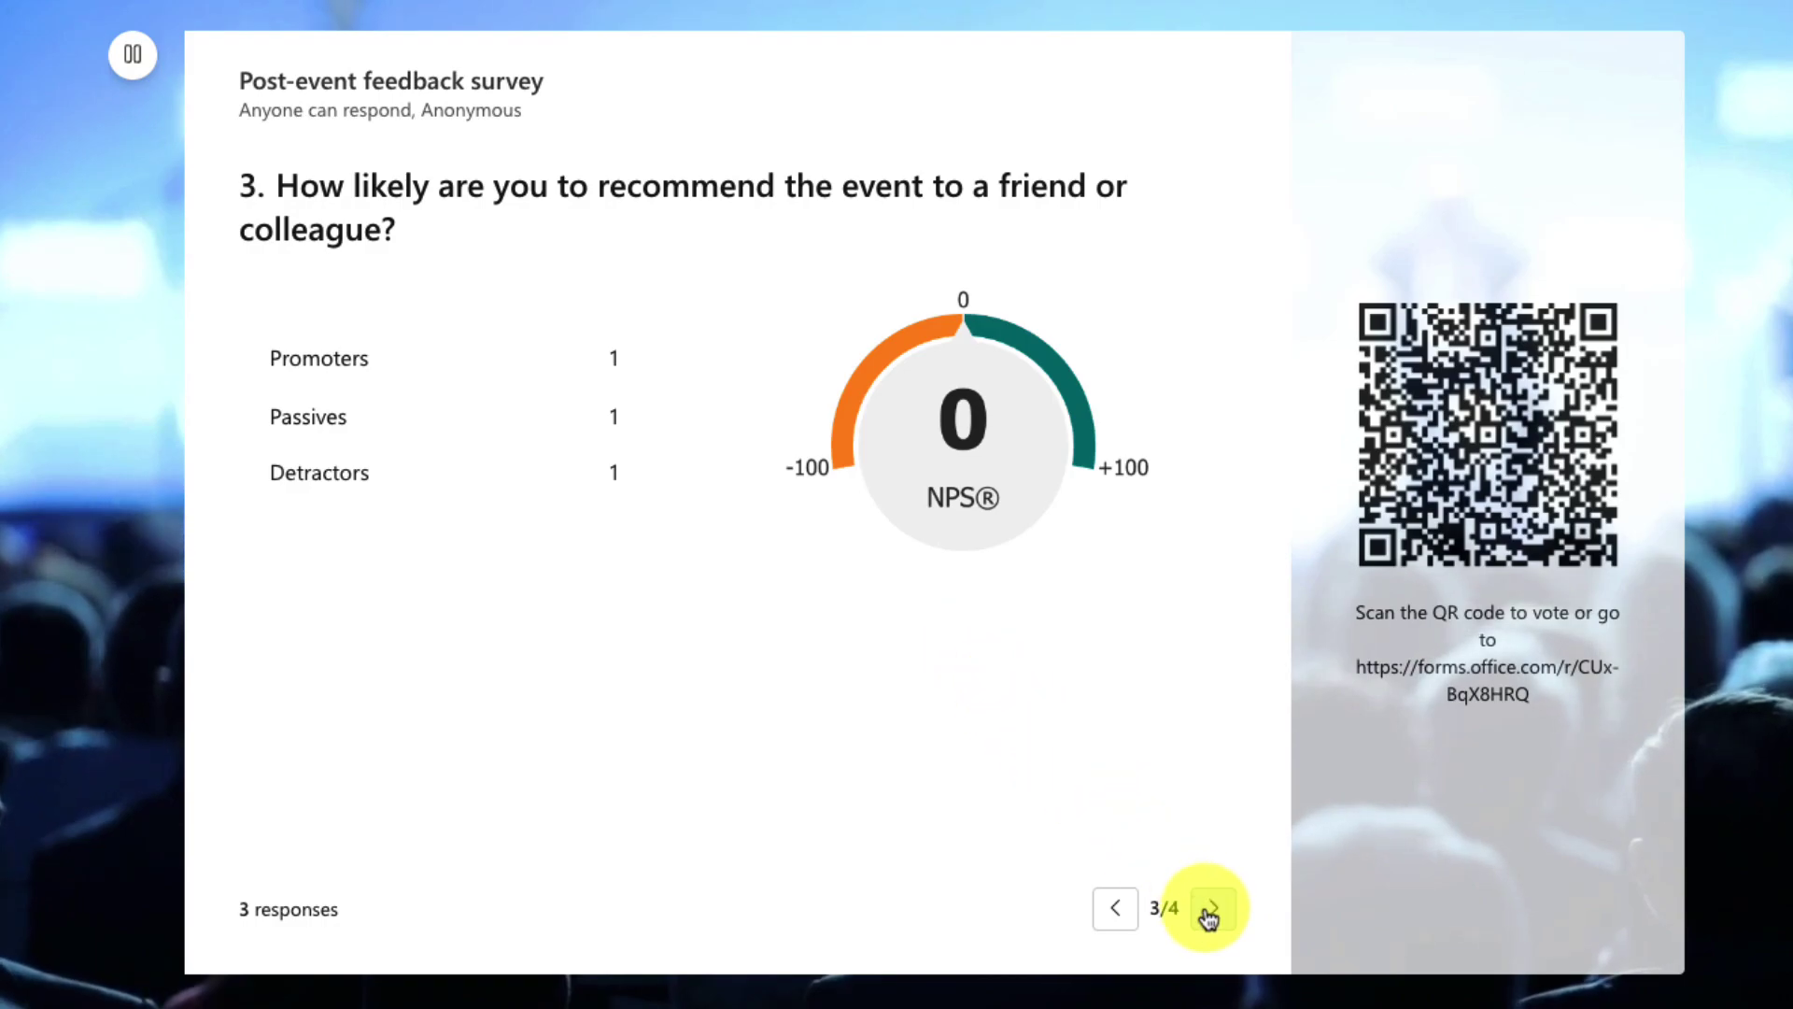
pyautogui.click(1213, 909)
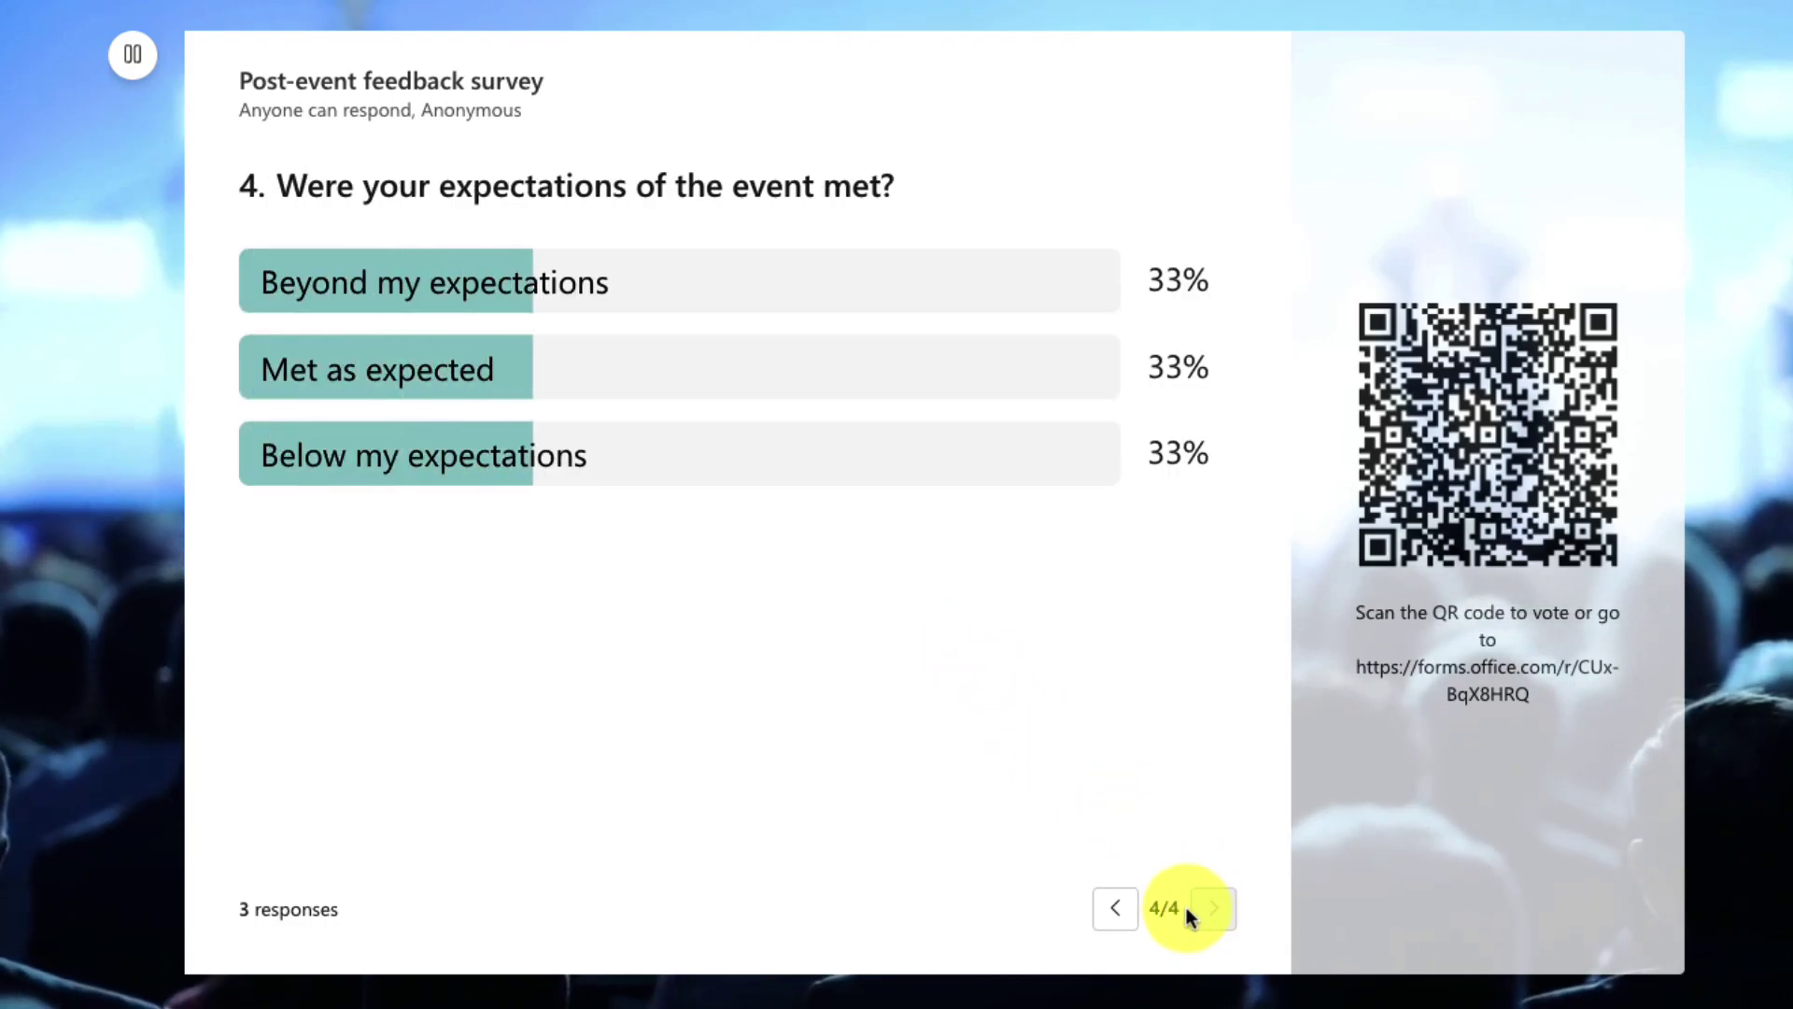
pyautogui.click(1117, 909)
pyautogui.click(1121, 910)
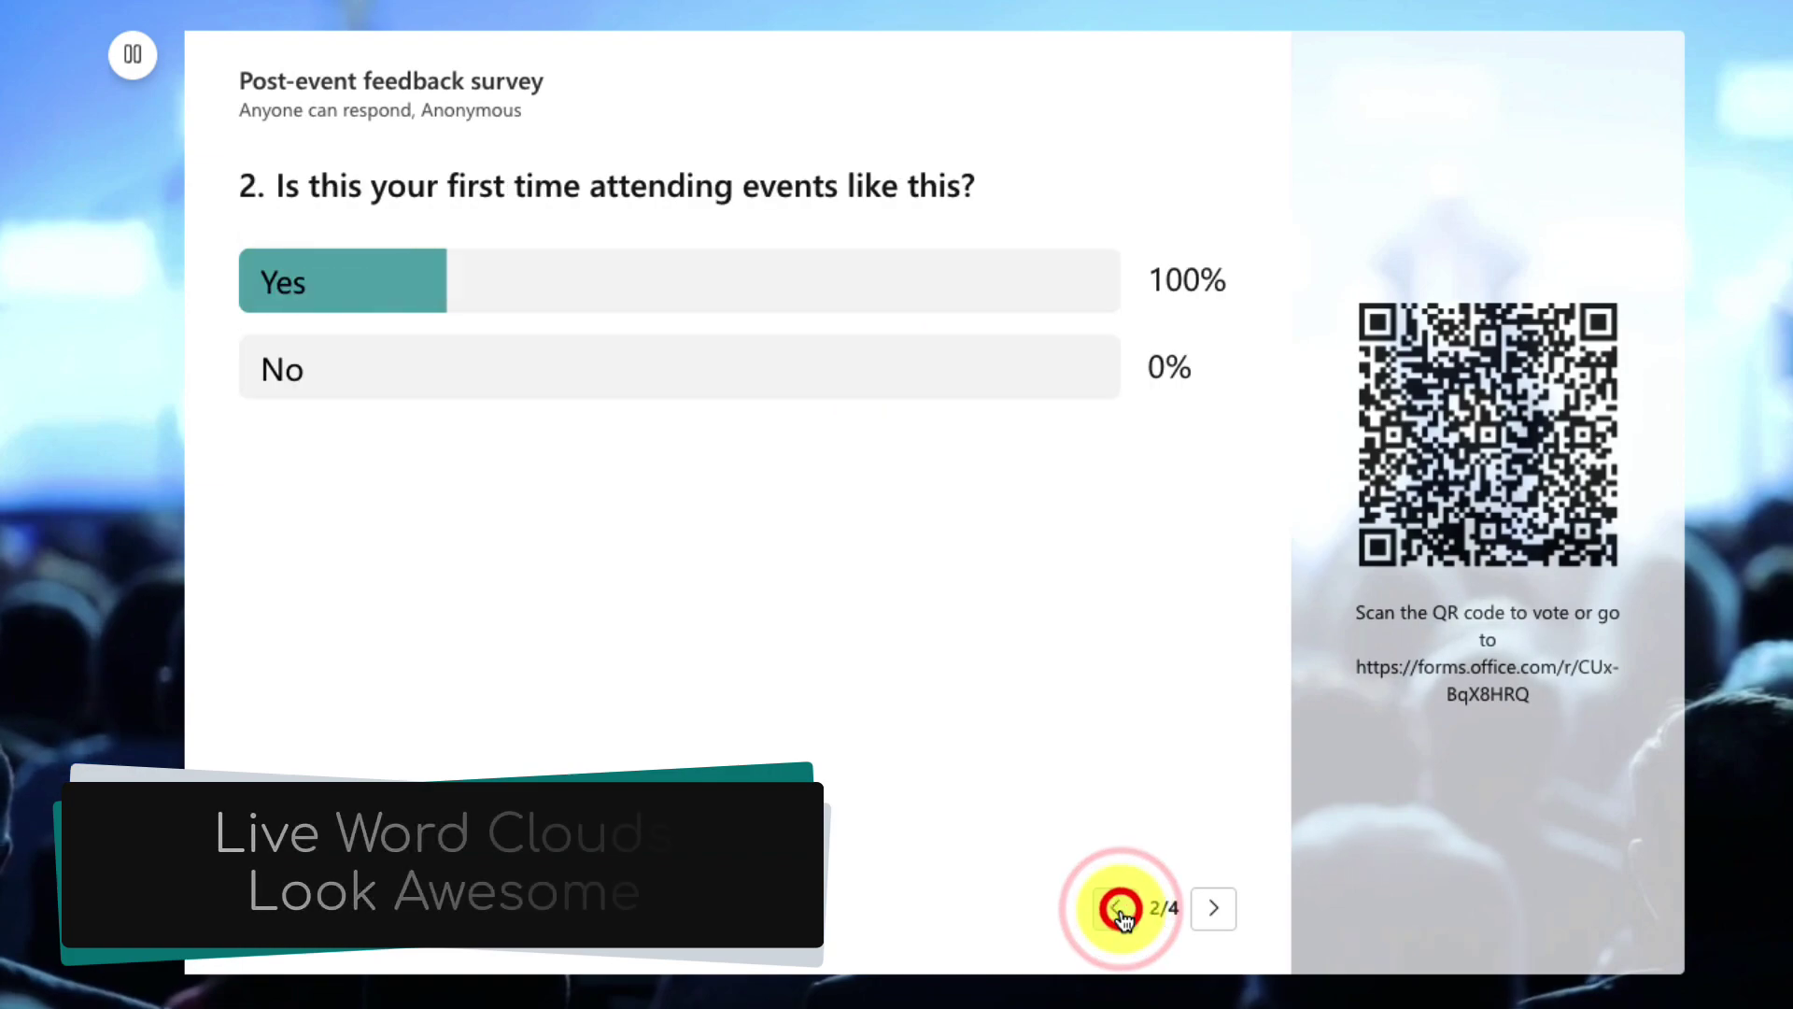
pyautogui.click(1121, 911)
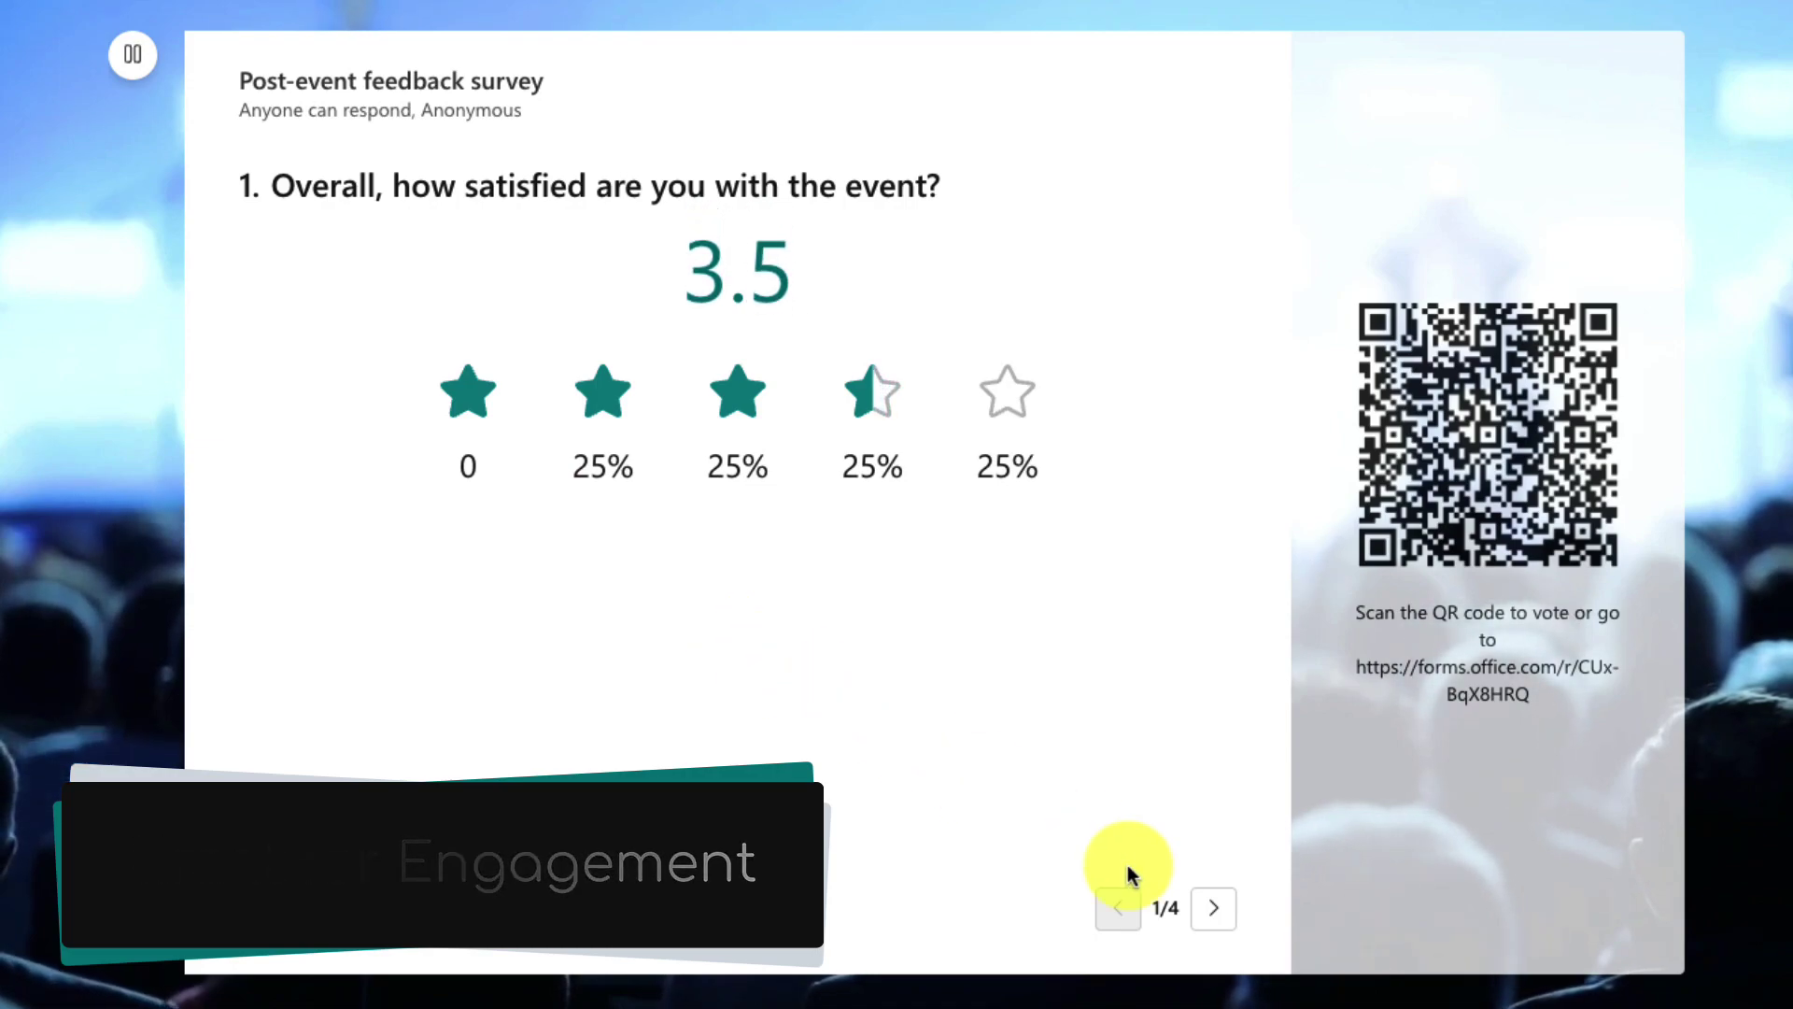
# Step: Advance to question 3's results and leave present mode
pyautogui.click(1217, 917)
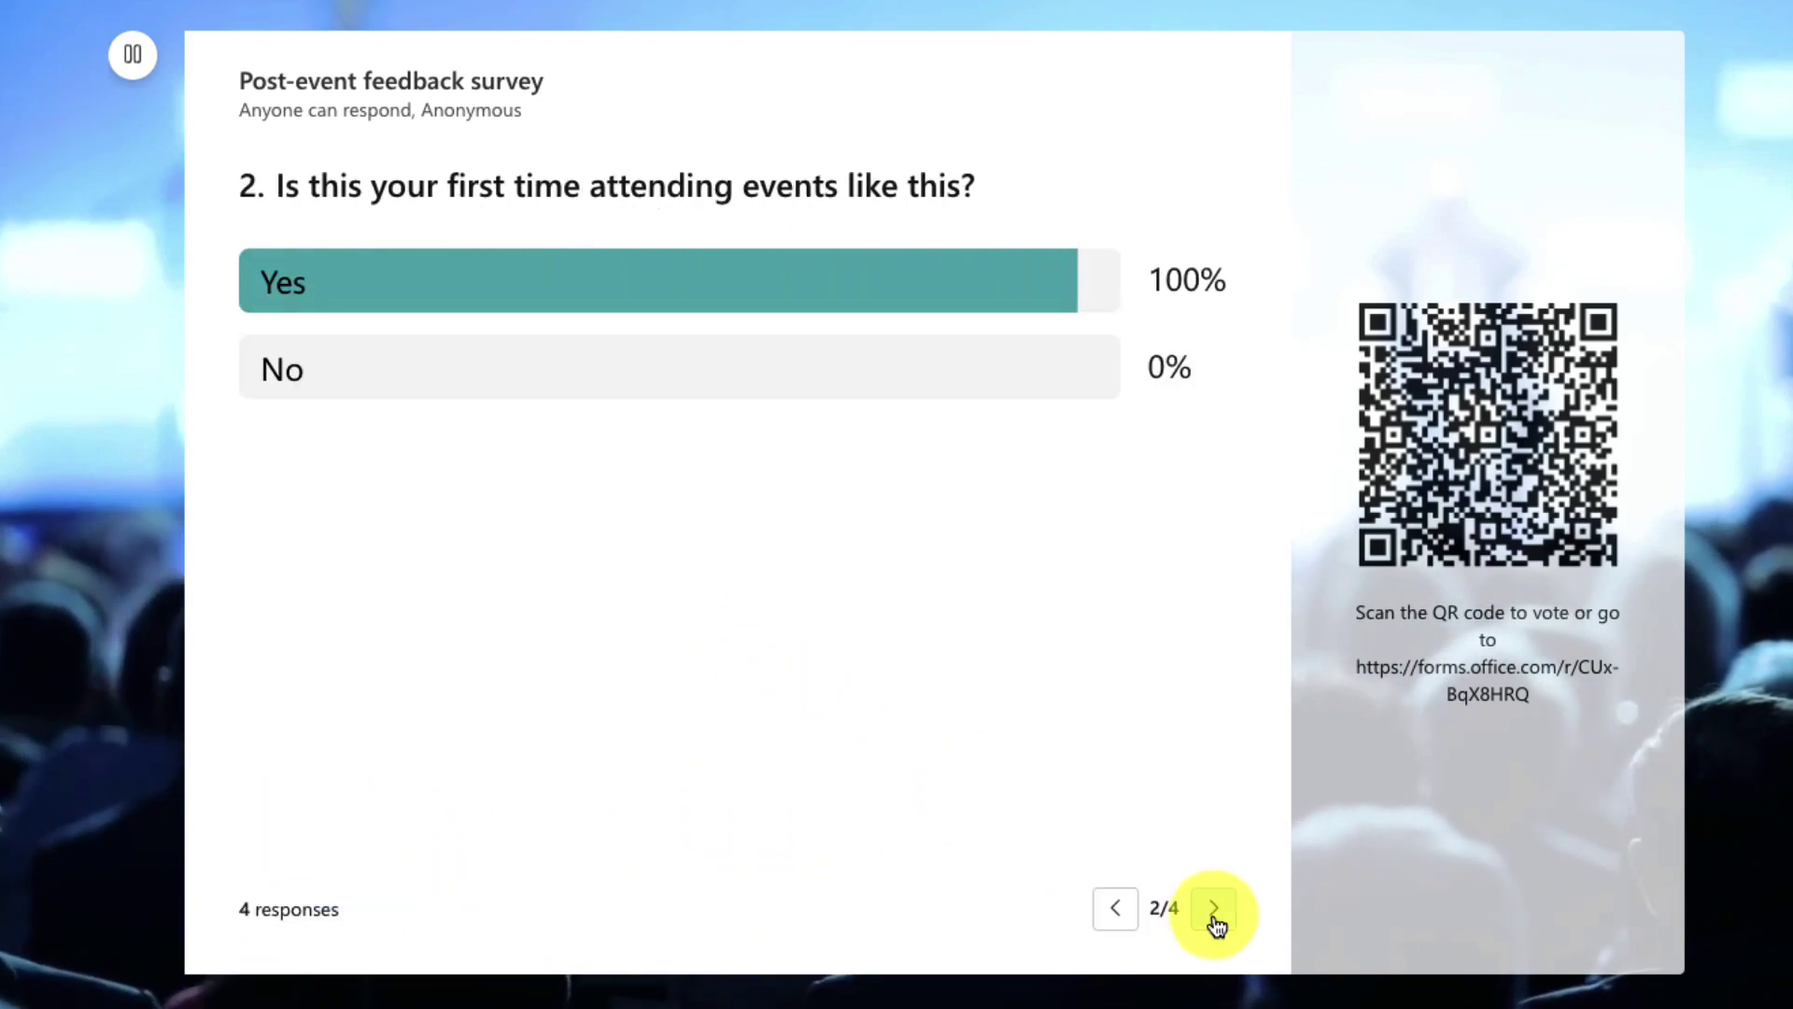
pyautogui.click(1216, 917)
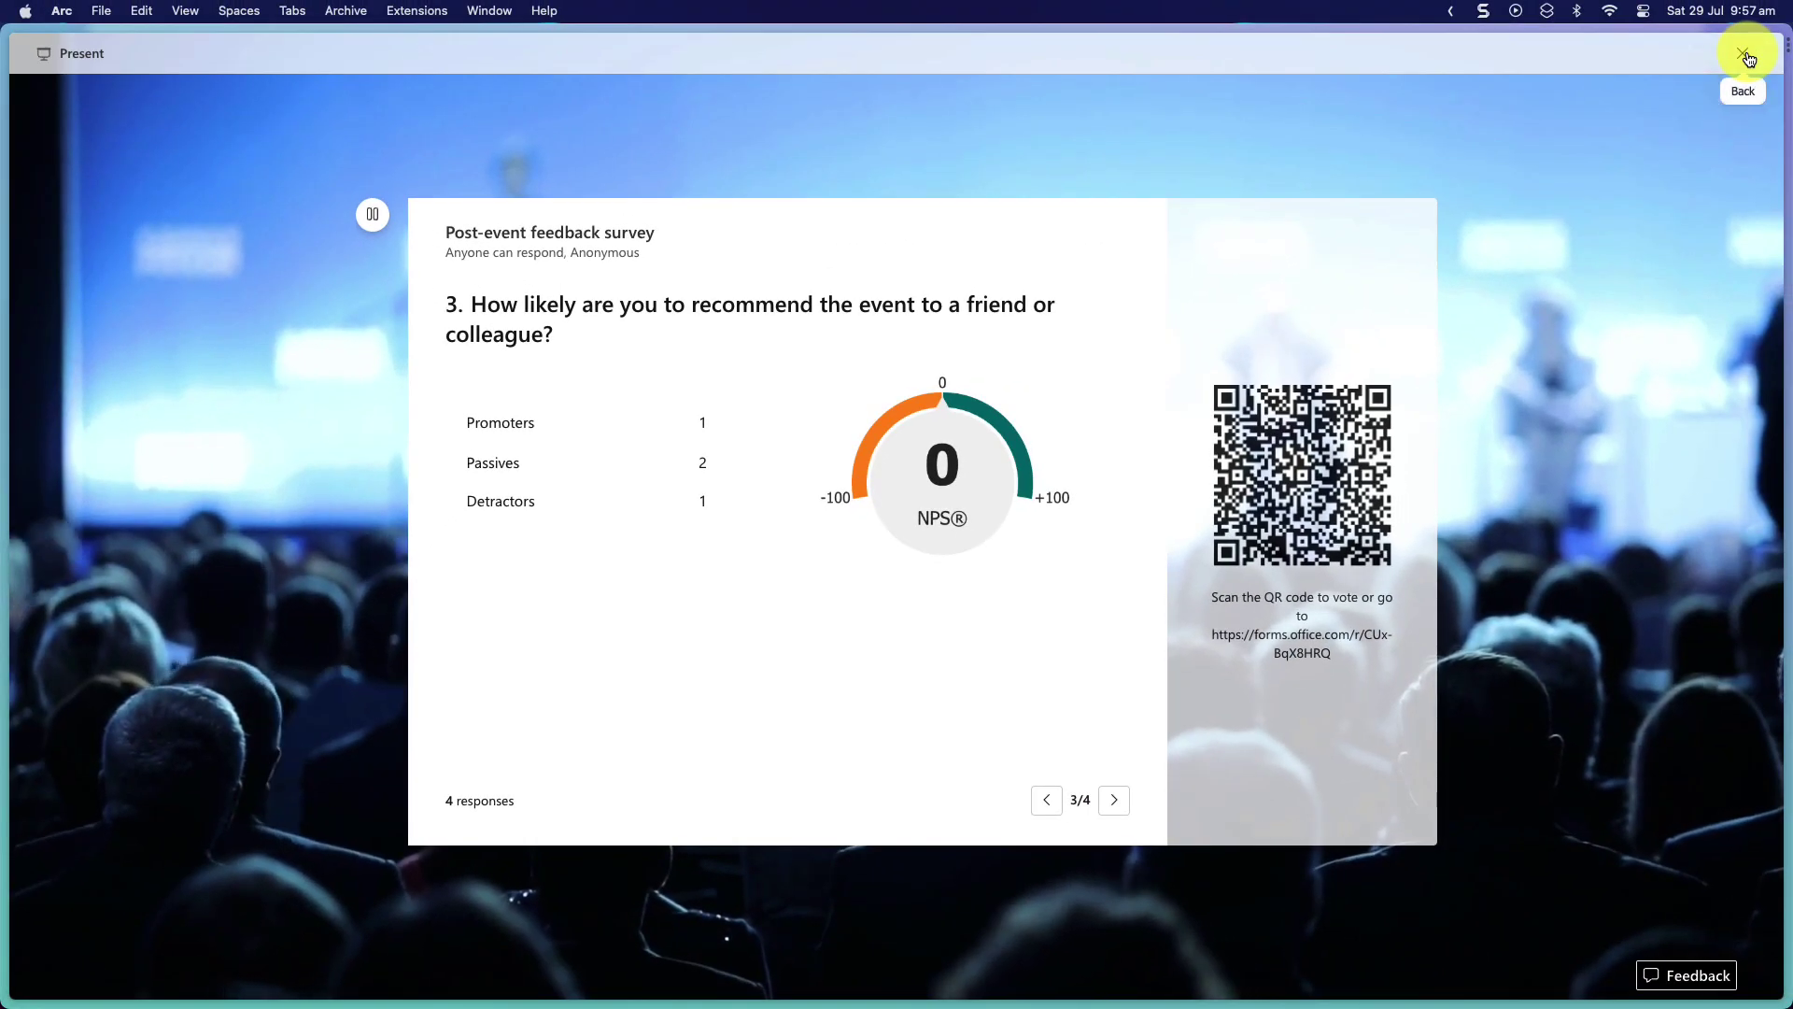
pyautogui.click(1748, 57)
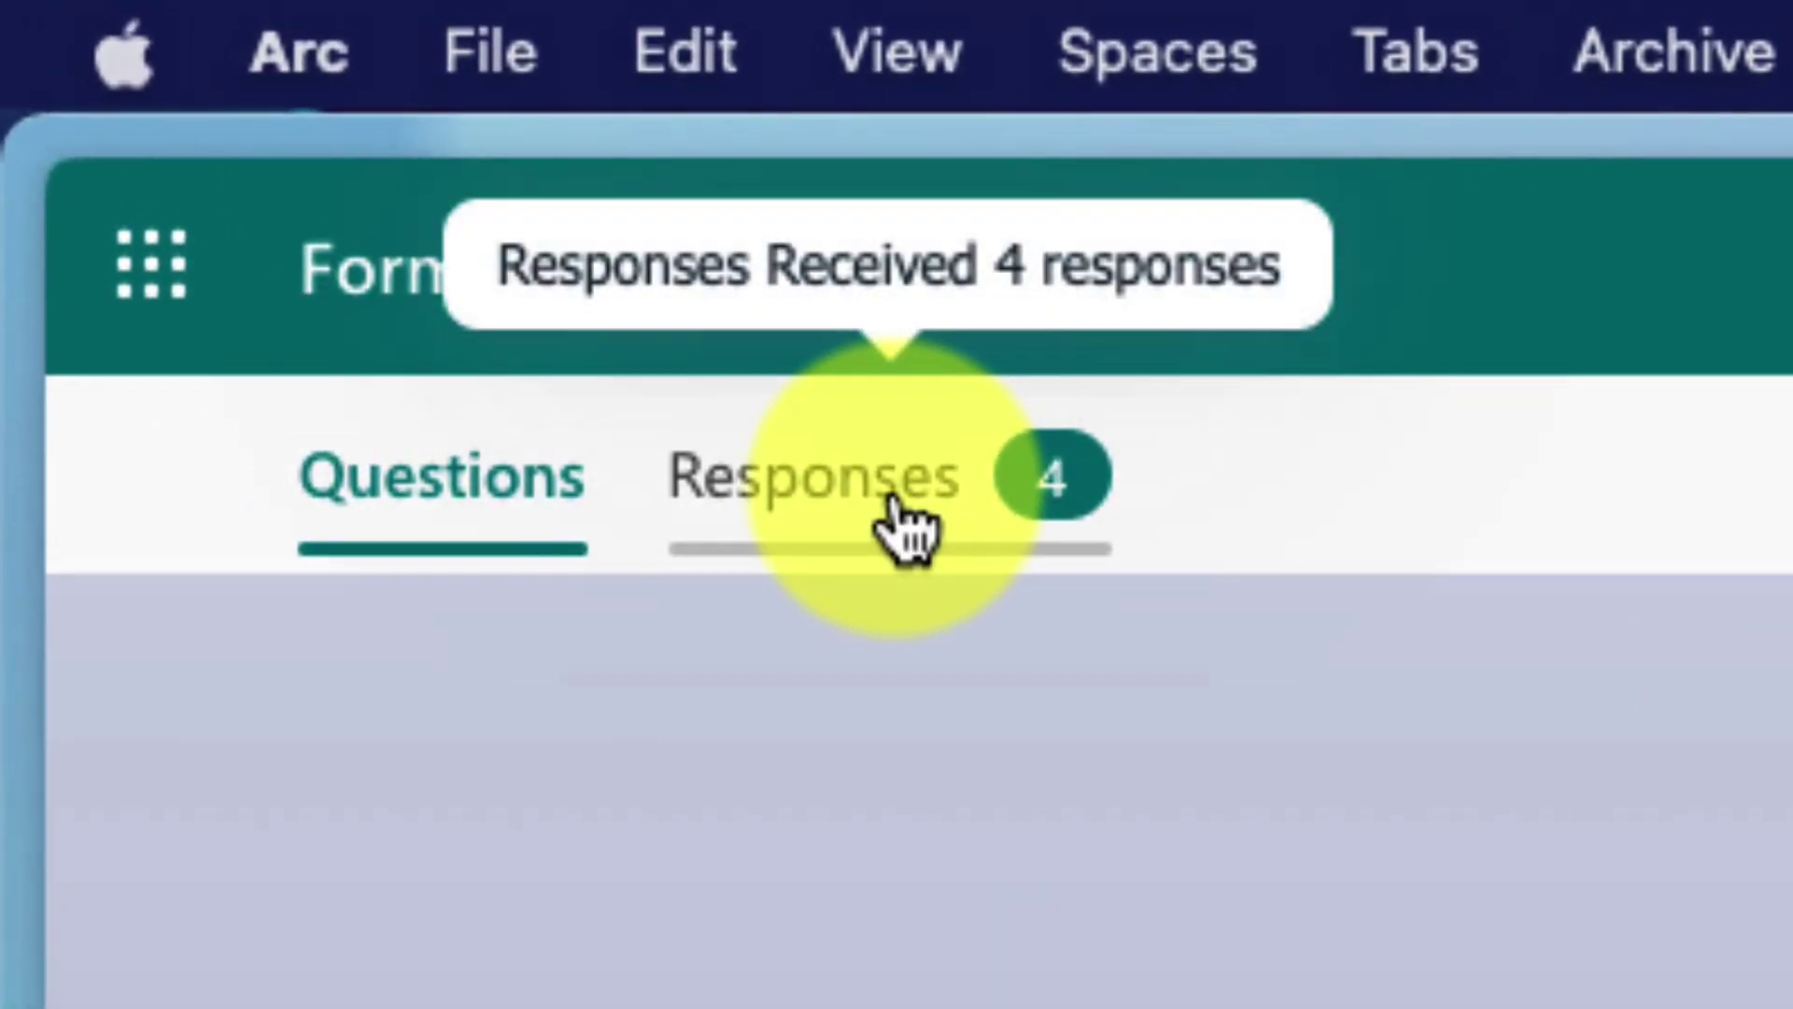
# Step: Review the 4-response summary with its 3.50 average rating, then return to the questions
pyautogui.click(907, 525)
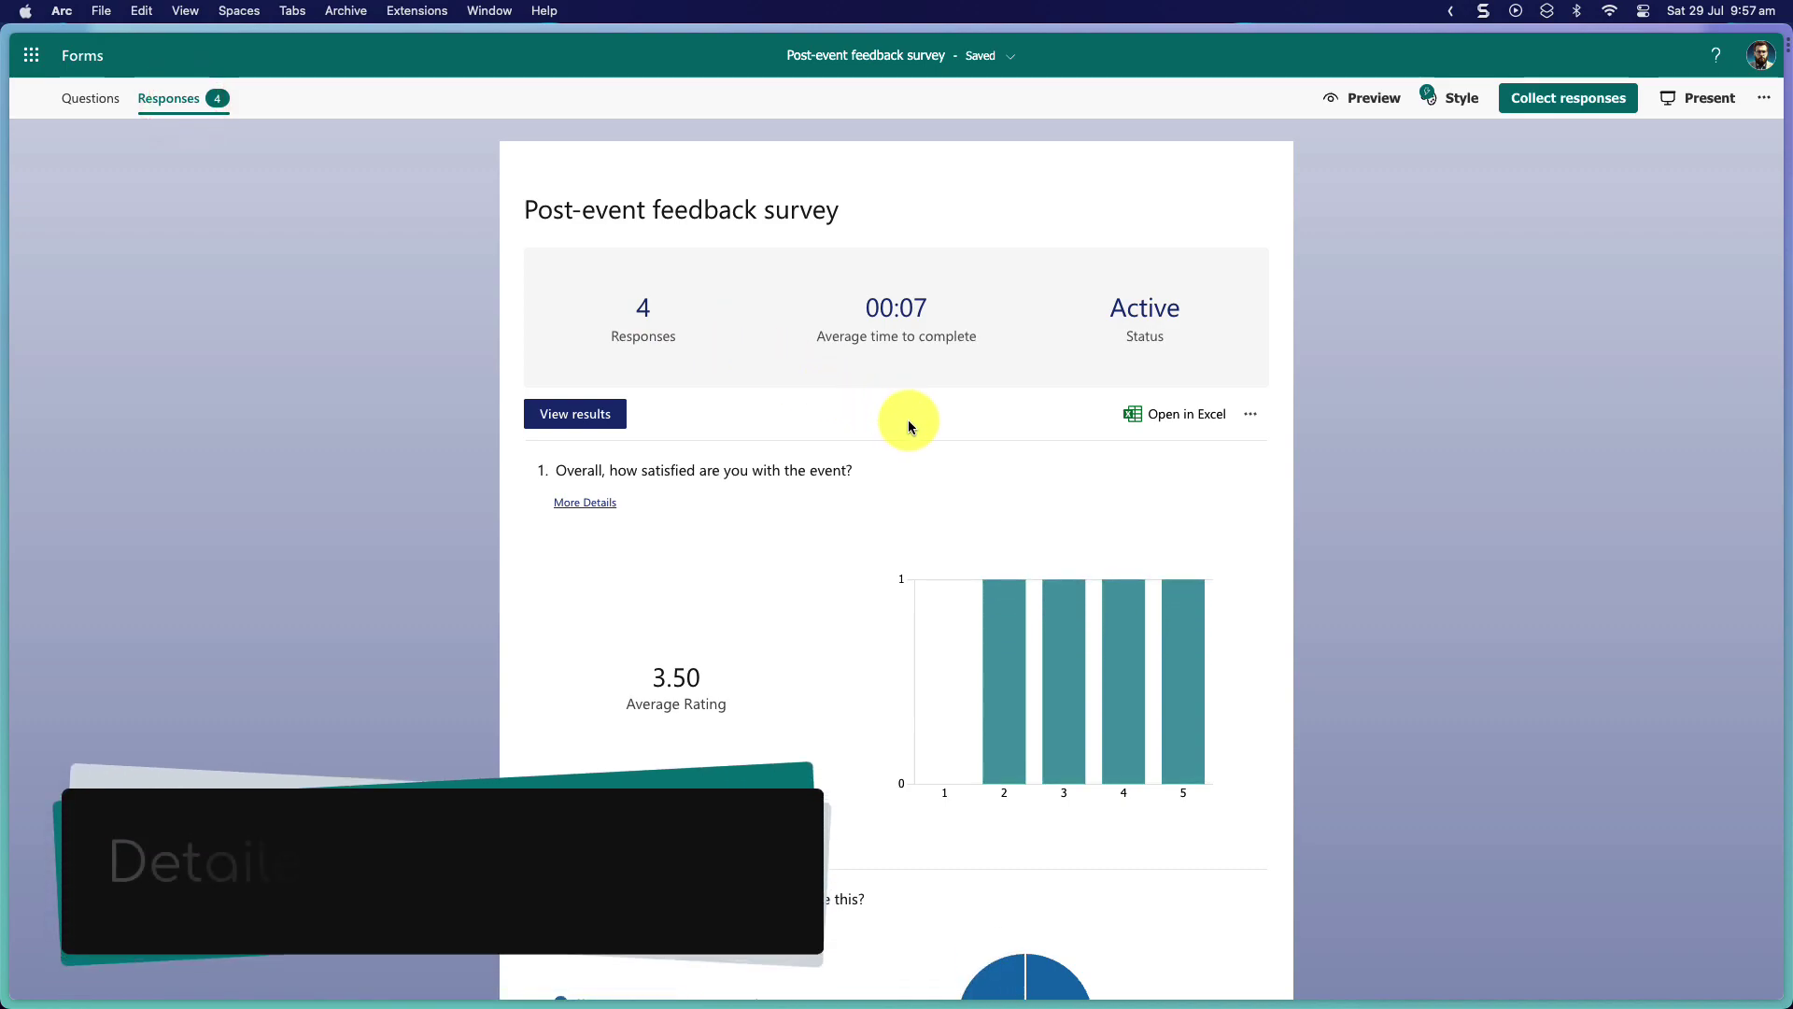
pyautogui.scroll(-5, 908, 419)
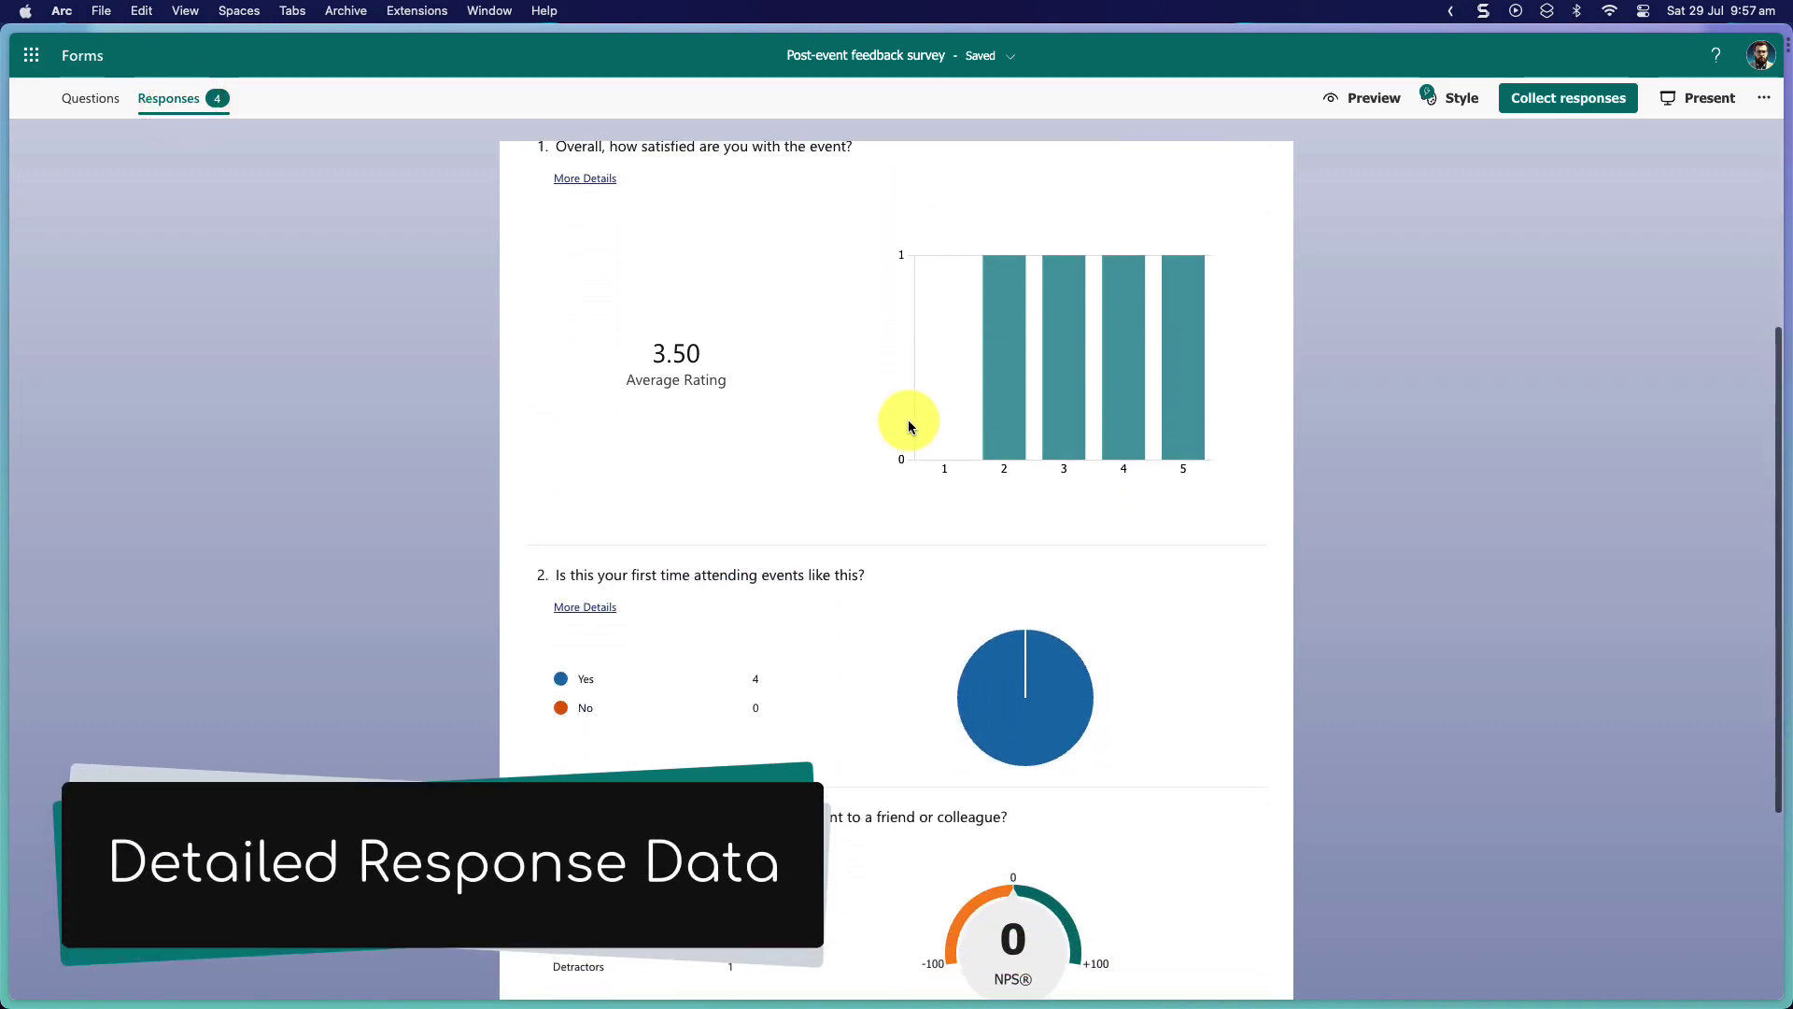
pyautogui.scroll(-3, 908, 419)
pyautogui.scroll(-3, 908, 419)
pyautogui.scroll(3, 907, 419)
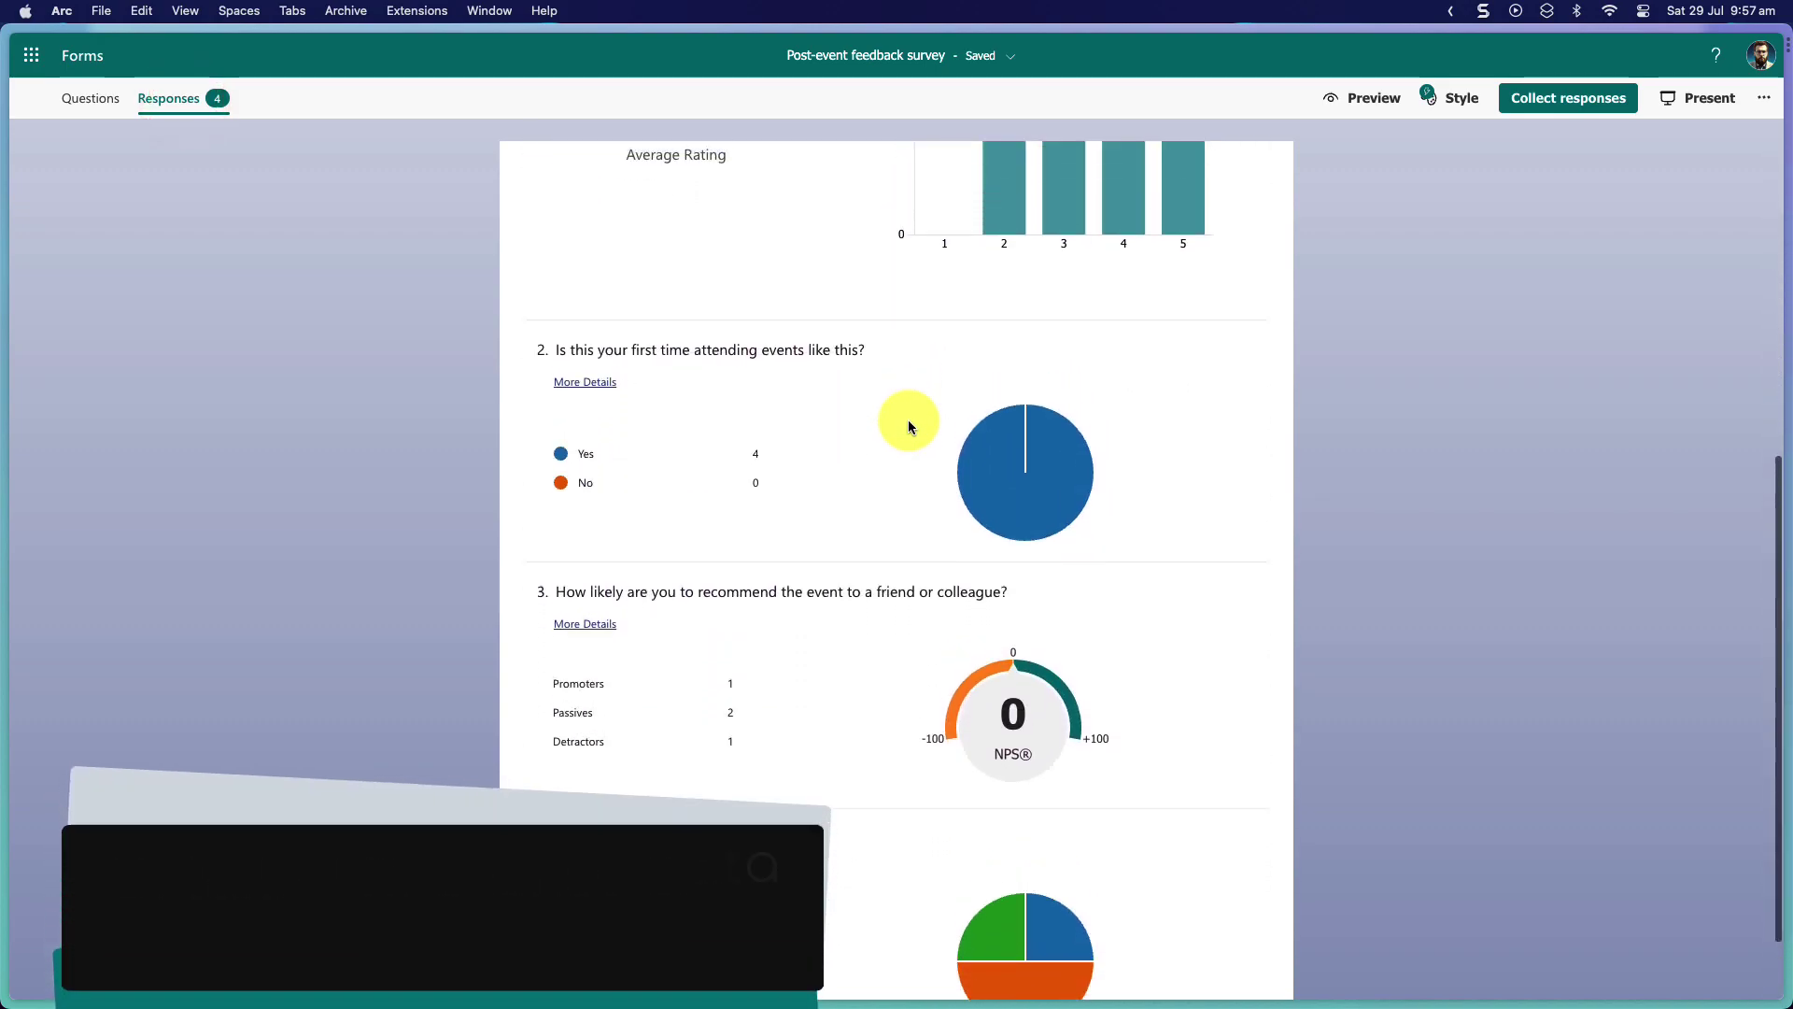
pyautogui.scroll(4, 908, 420)
pyautogui.scroll(2, 909, 418)
pyautogui.scroll(2, 908, 419)
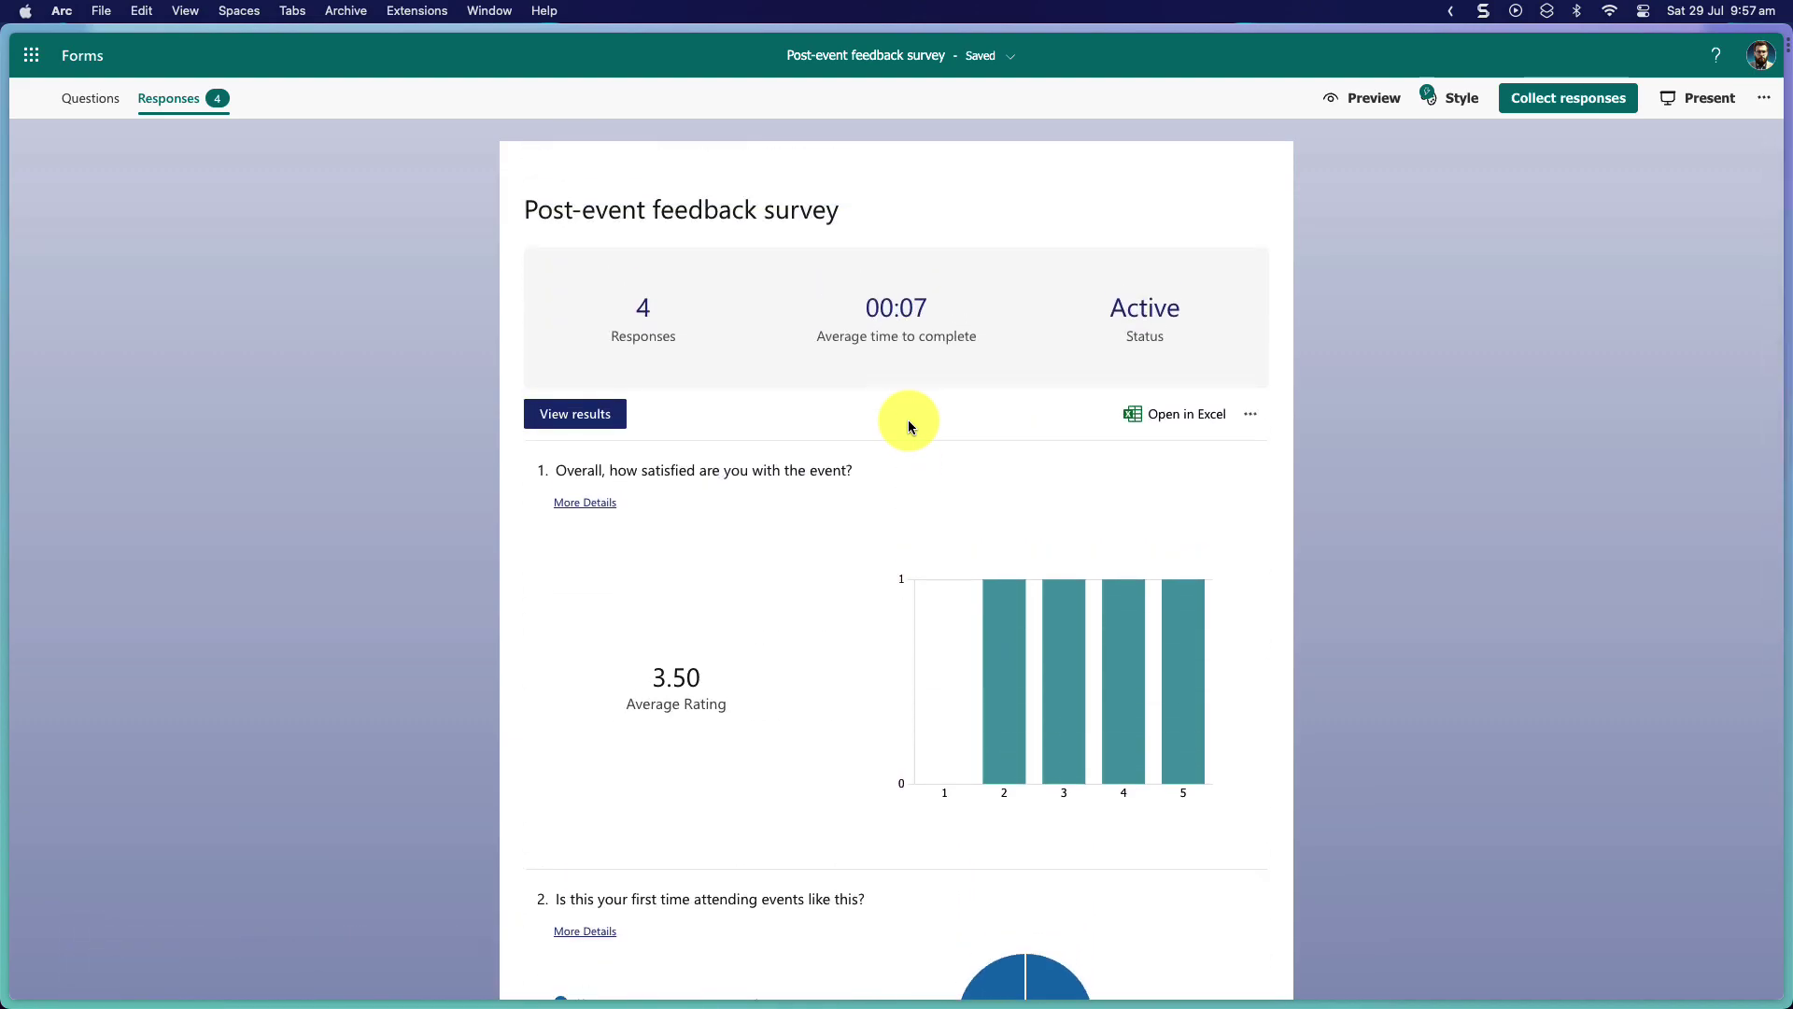
pyautogui.click(91, 98)
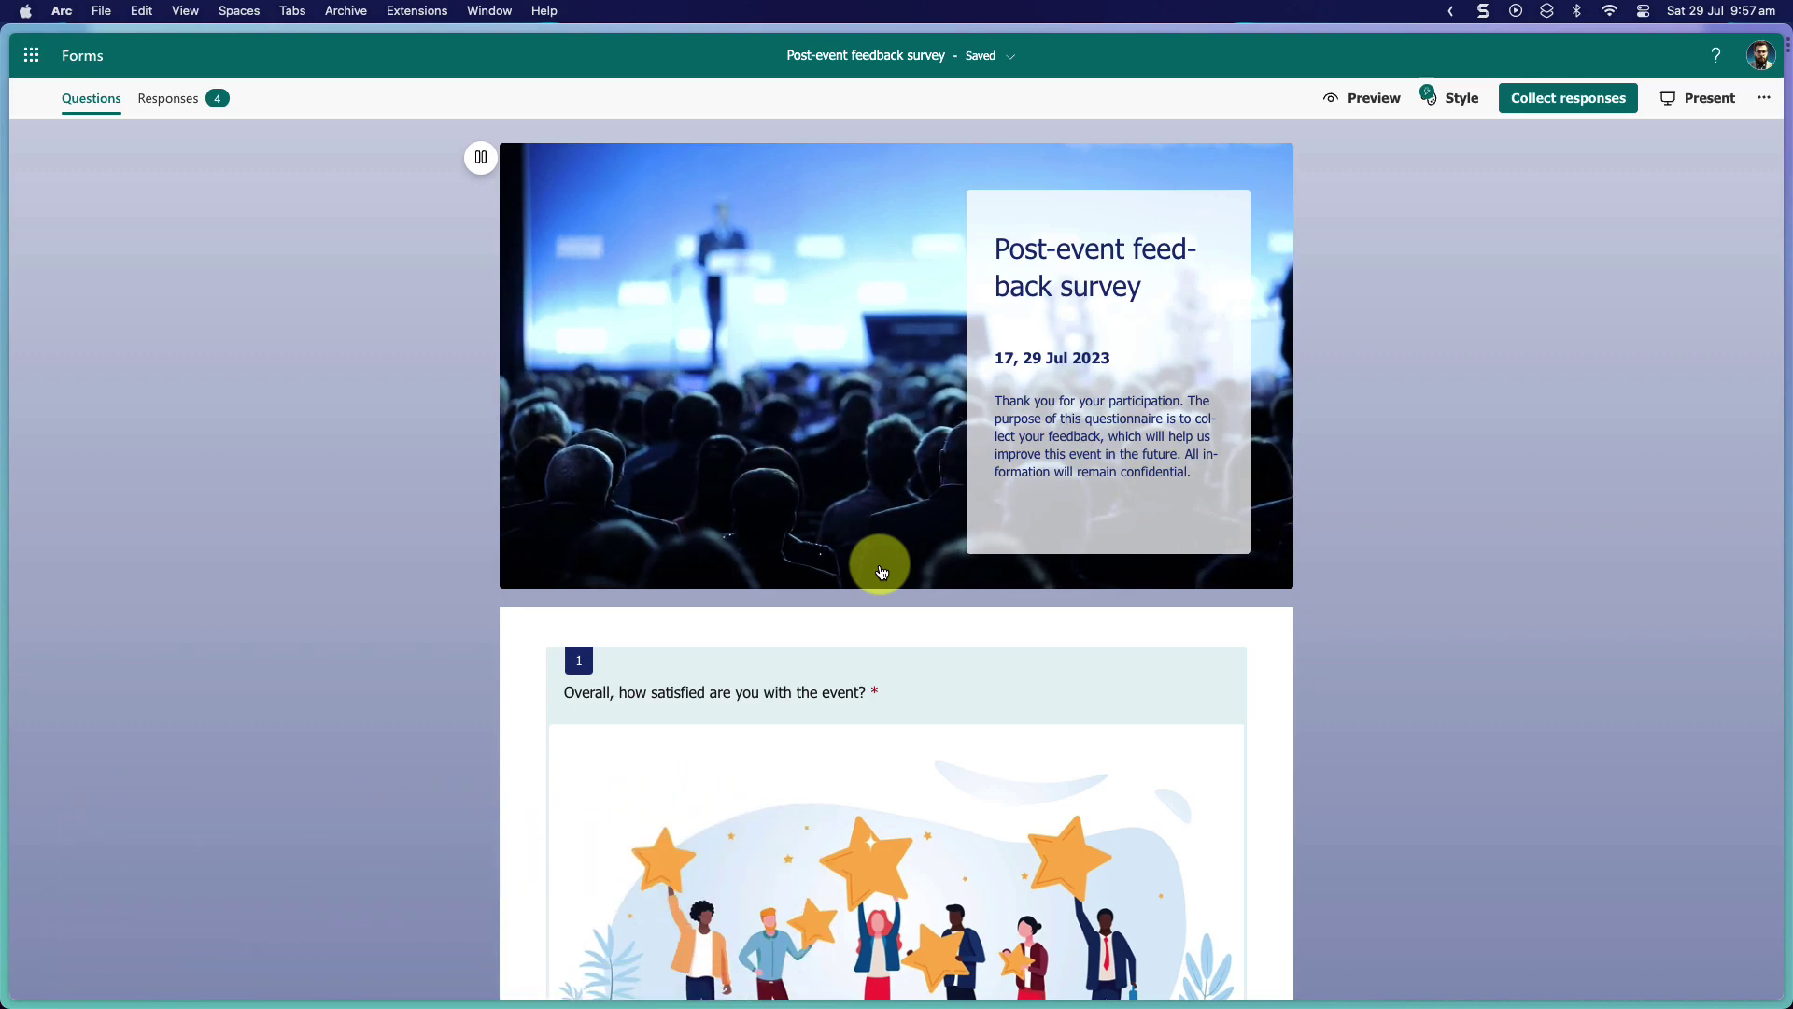
pyautogui.hotkey('ctrl', 'Left')
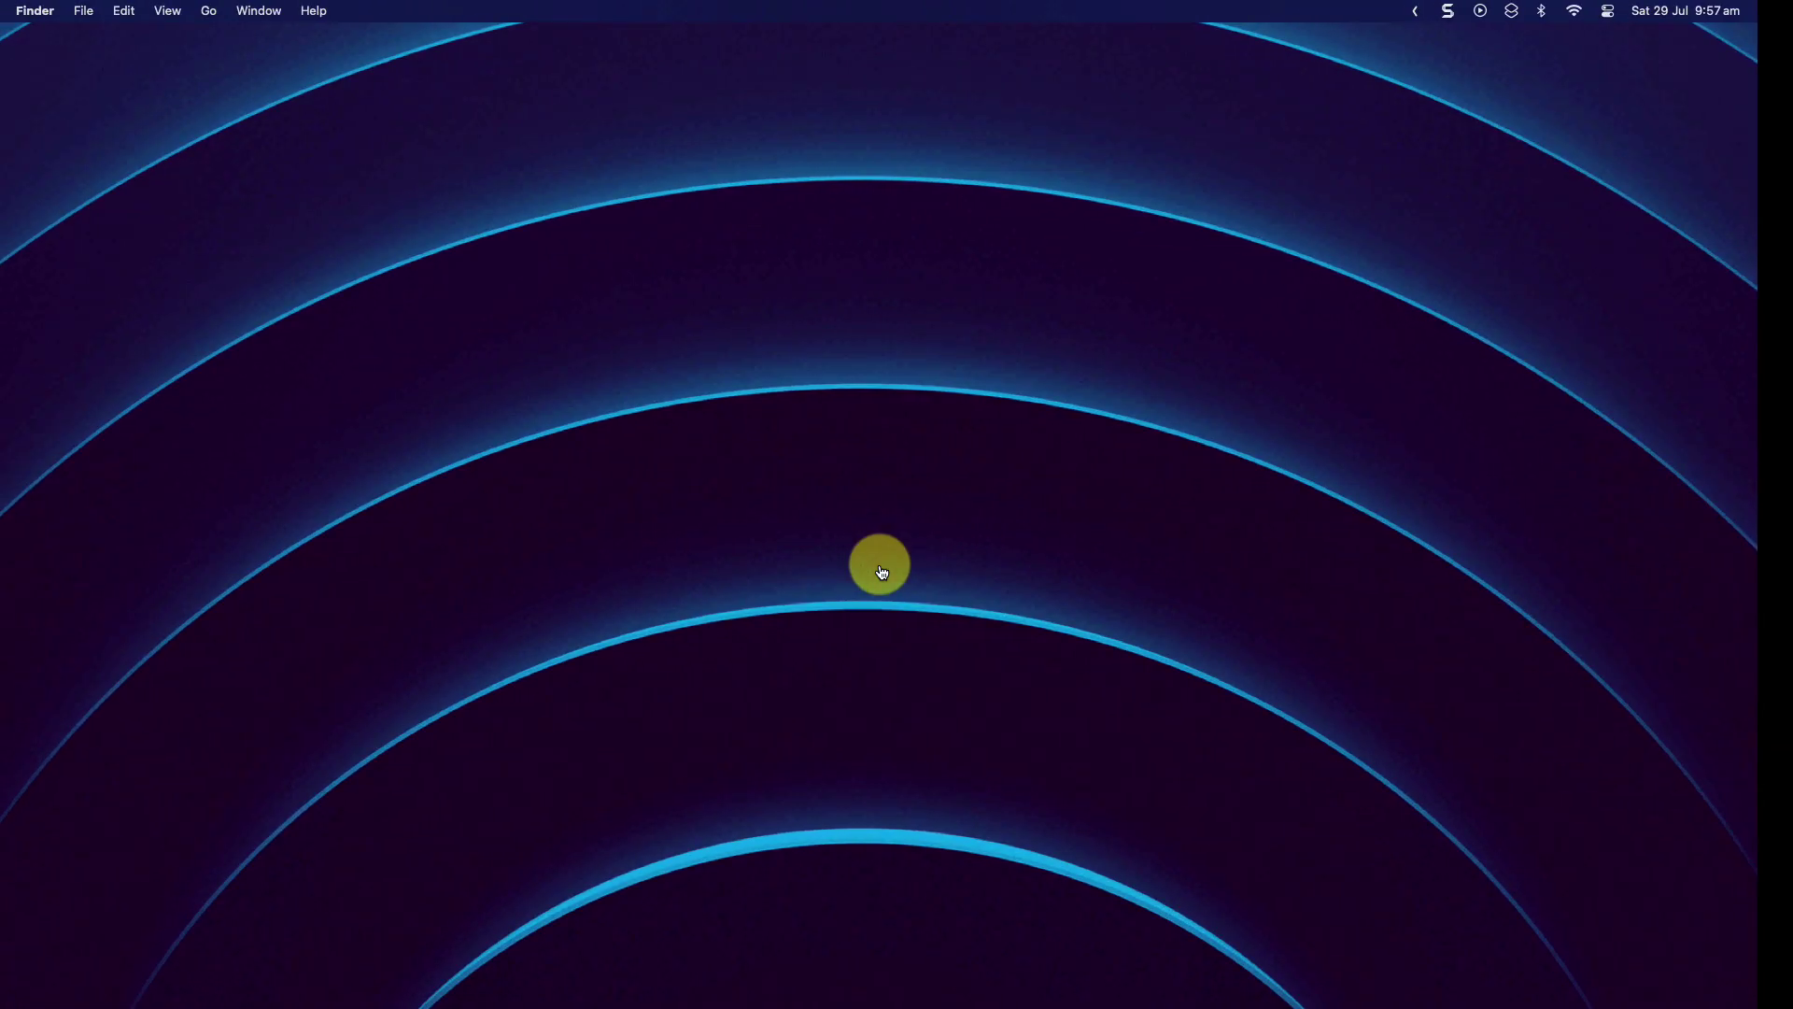